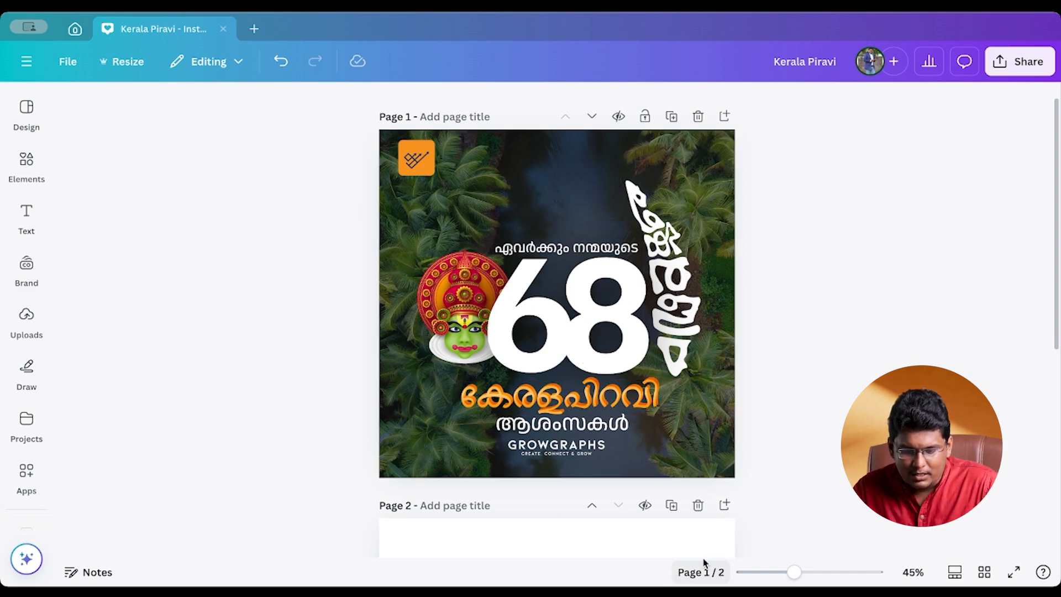
pyautogui.scroll(-5, 646, 507)
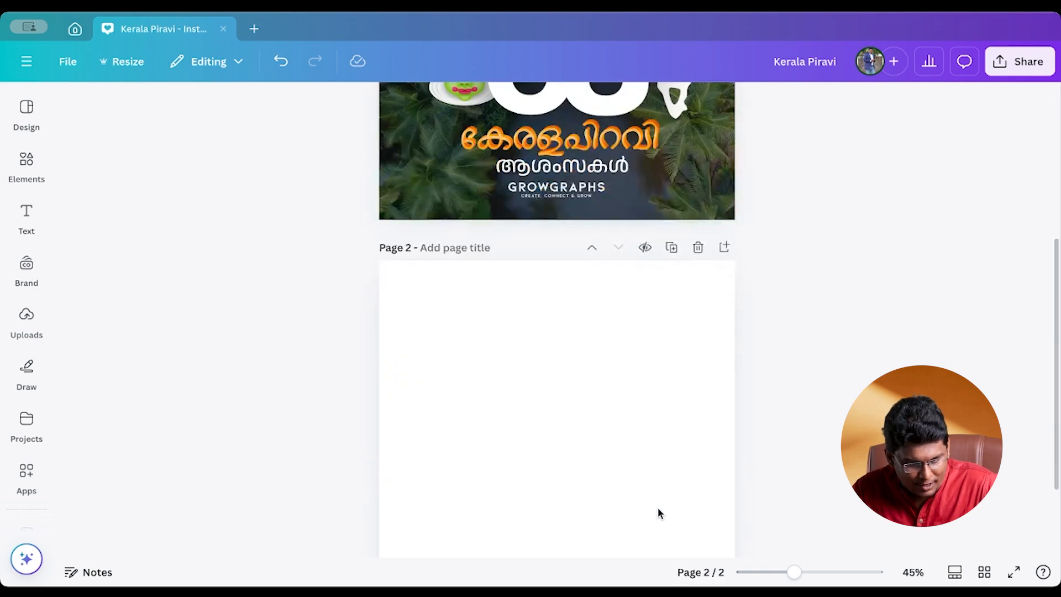
pyautogui.scroll(-2, 659, 514)
pyautogui.scroll(7, 656, 502)
pyautogui.scroll(-7, 623, 467)
pyautogui.scroll(7, 647, 298)
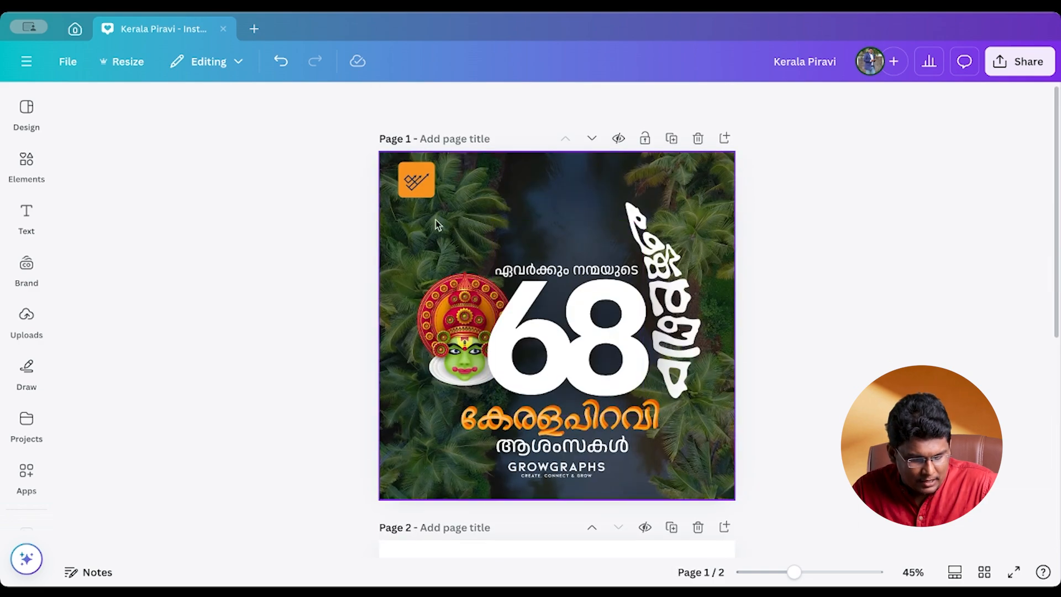
# - Select the blank page 2, search the elements library for "kerala" and show all matching photos
pyautogui.scroll(-7, 516, 433)
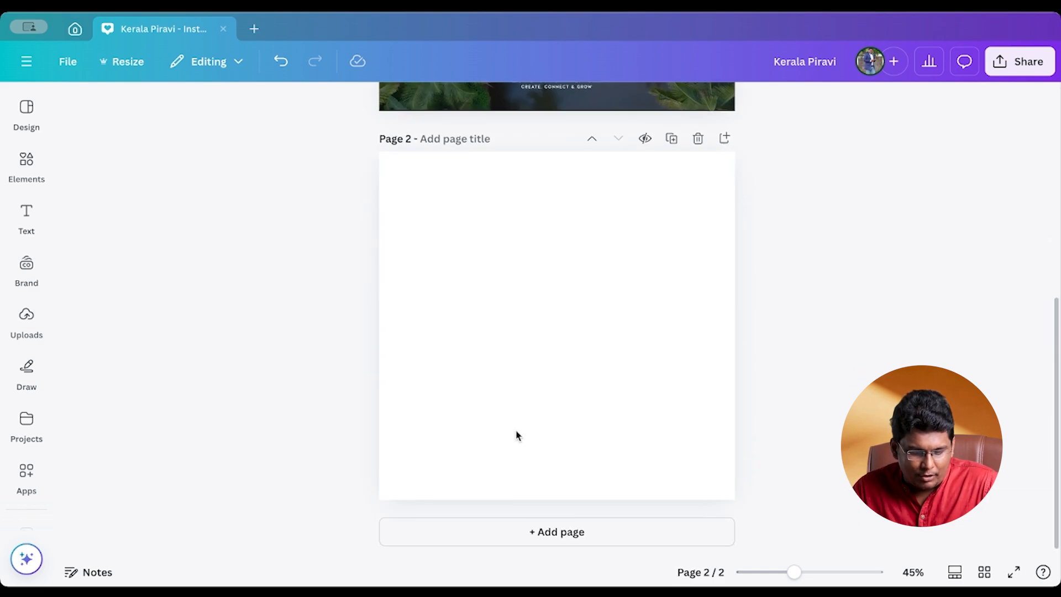
pyautogui.click(501, 333)
pyautogui.click(30, 166)
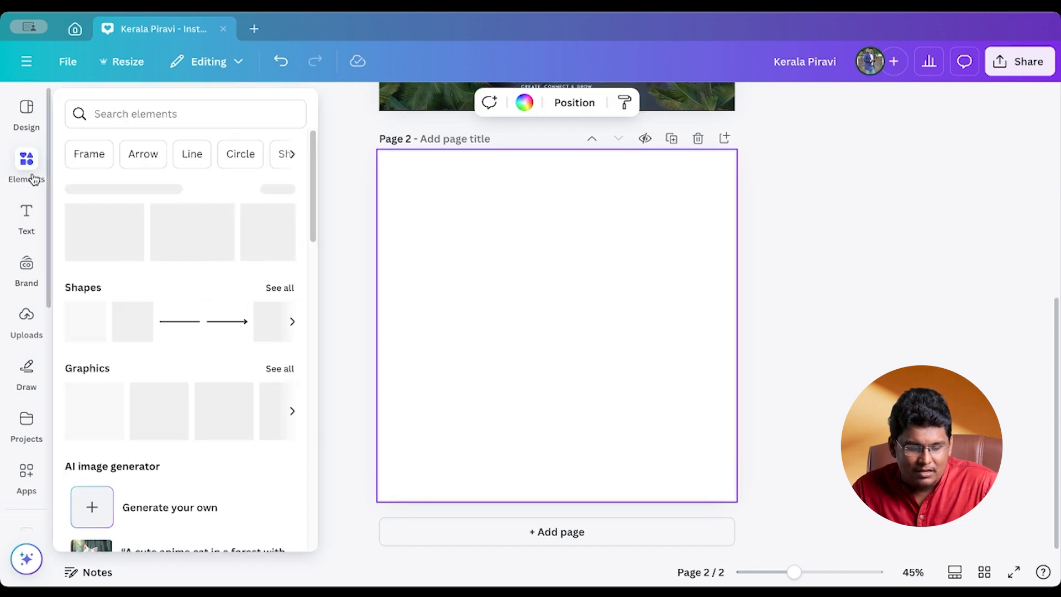
pyautogui.click(175, 106)
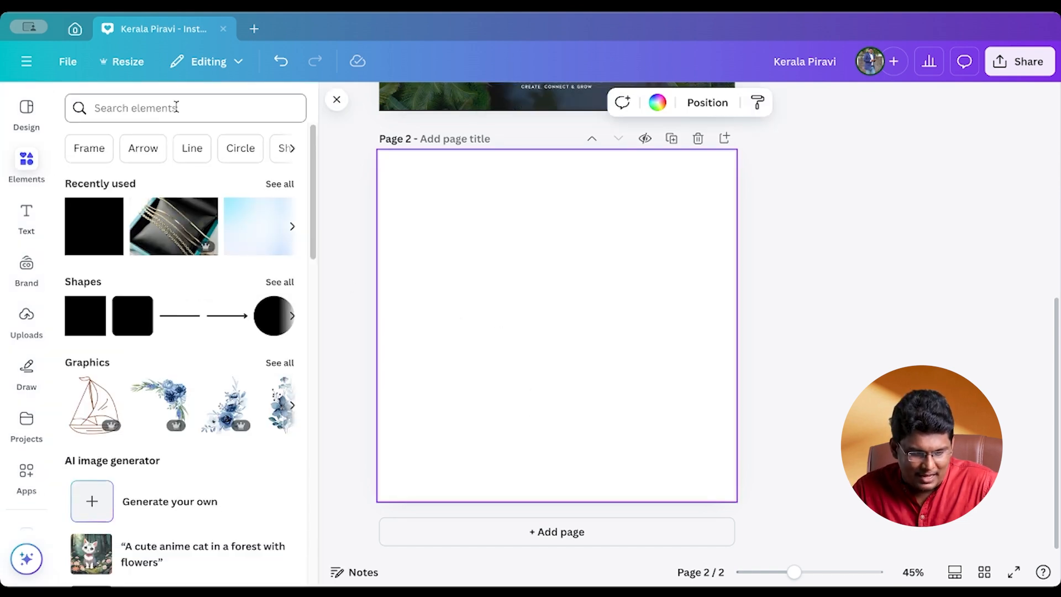
pyautogui.write('kerala')
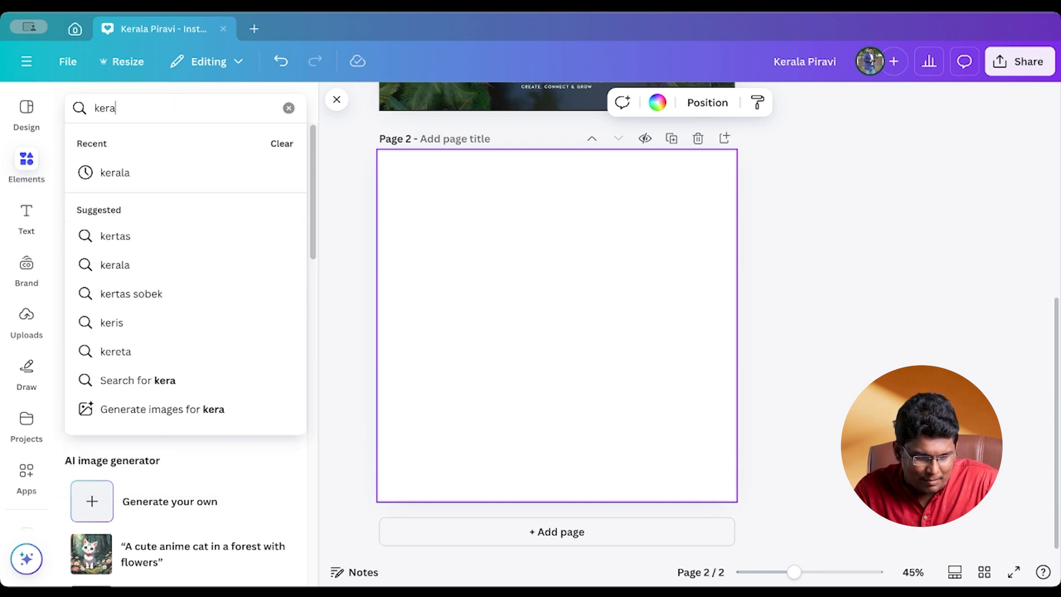
pyautogui.press('Return')
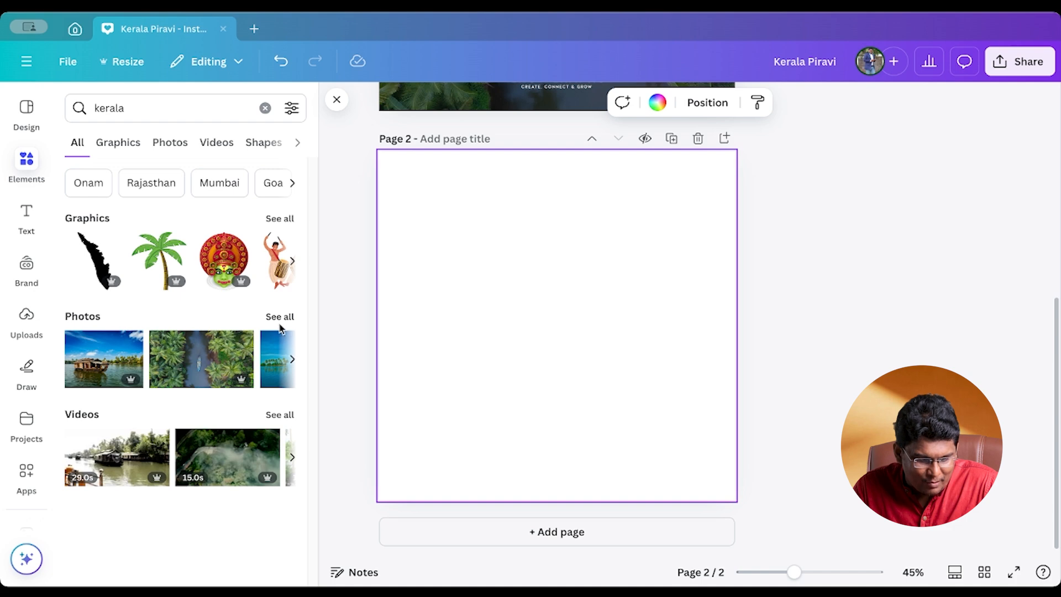
pyautogui.click(280, 322)
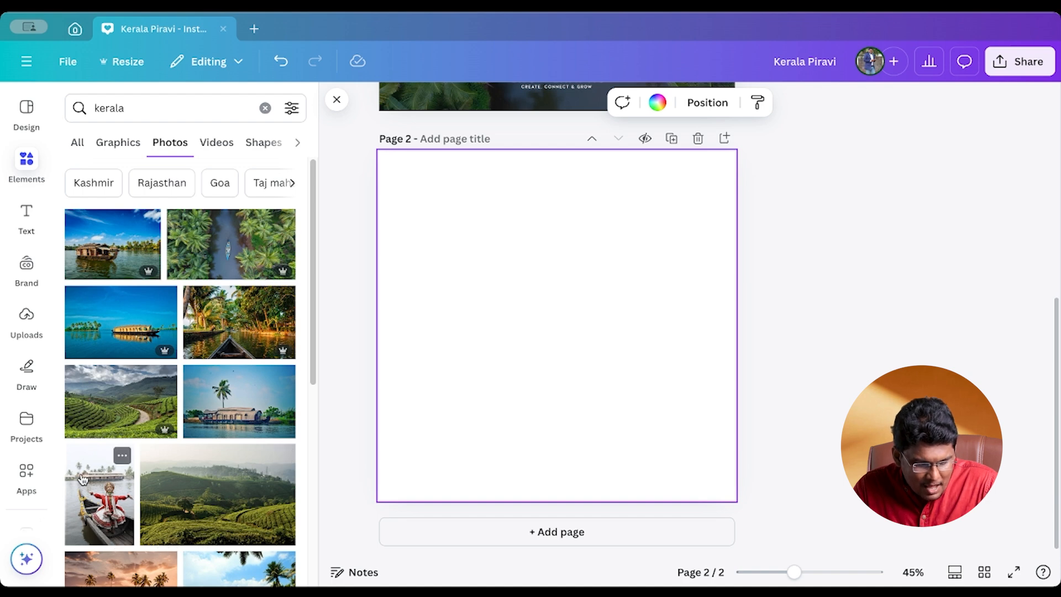
# - Add the photo of the Kathakali dancer on a boat to page 2 and set it as the page background
pyautogui.click(121, 530)
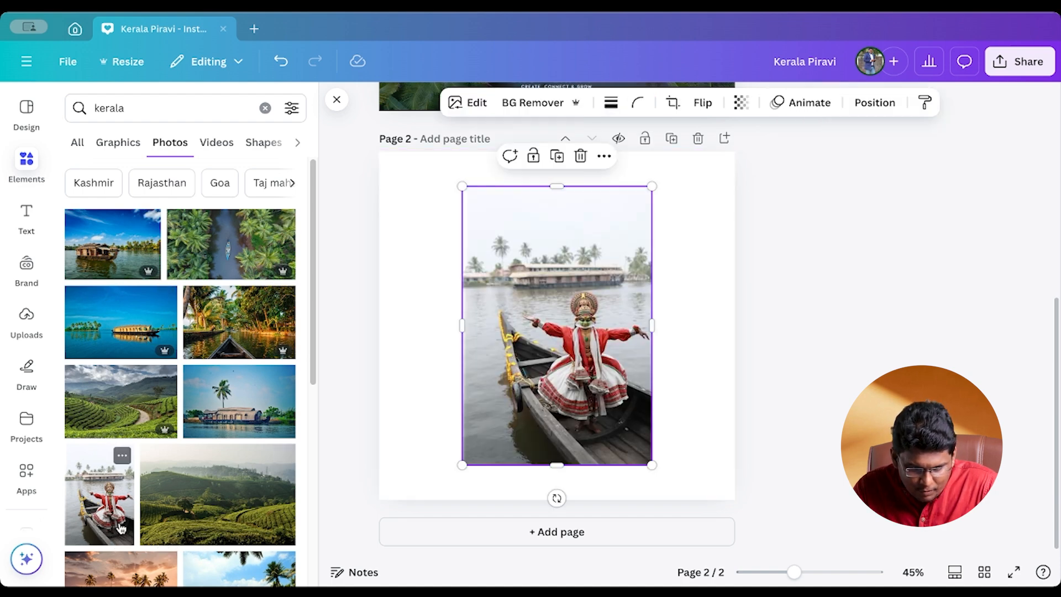
pyautogui.rightClick(559, 358)
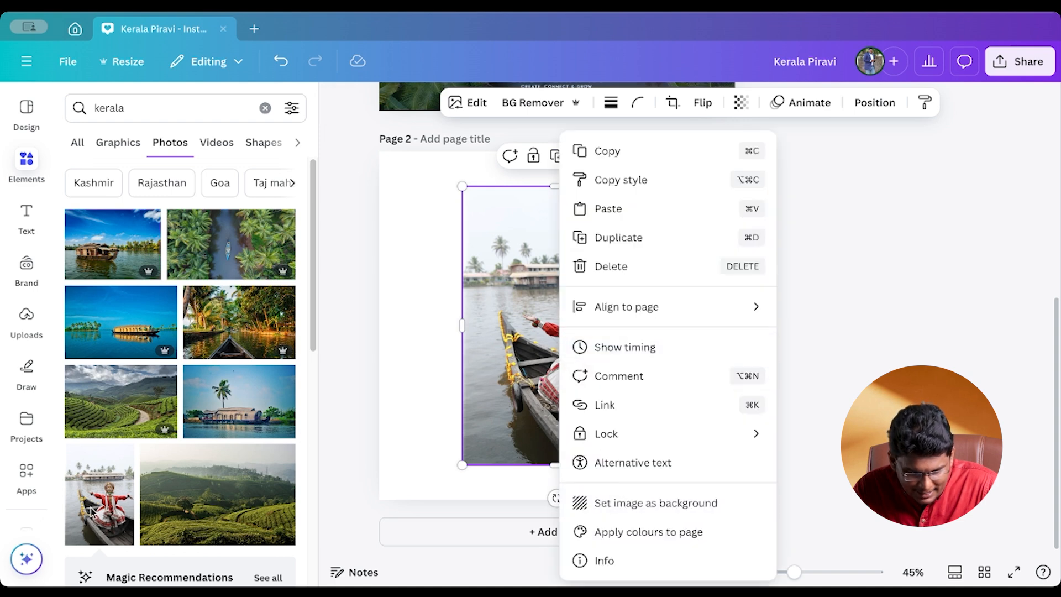
pyautogui.click(406, 398)
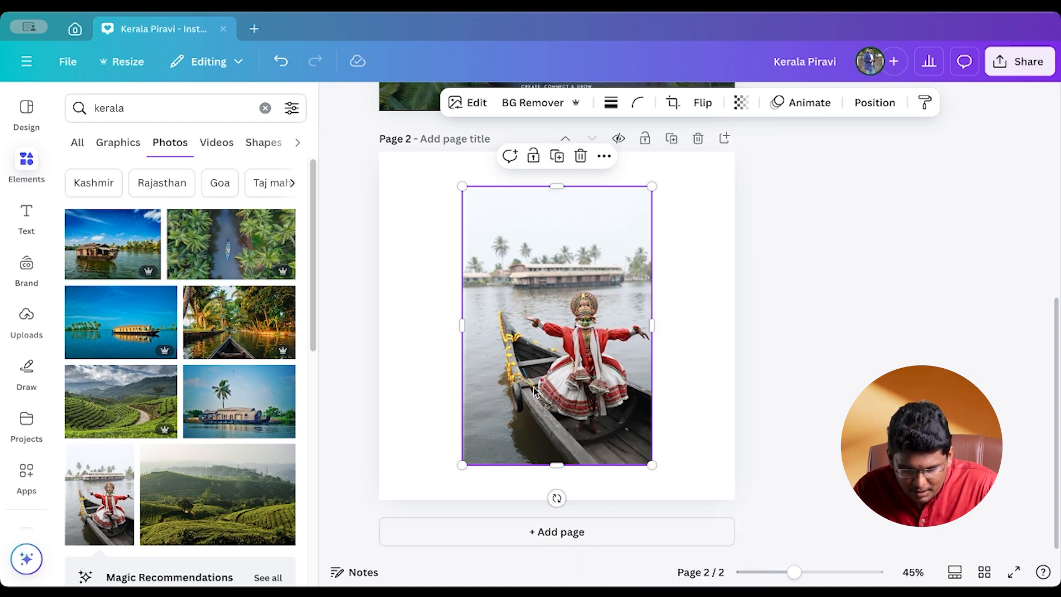
pyautogui.rightClick(536, 388)
pyautogui.click(639, 503)
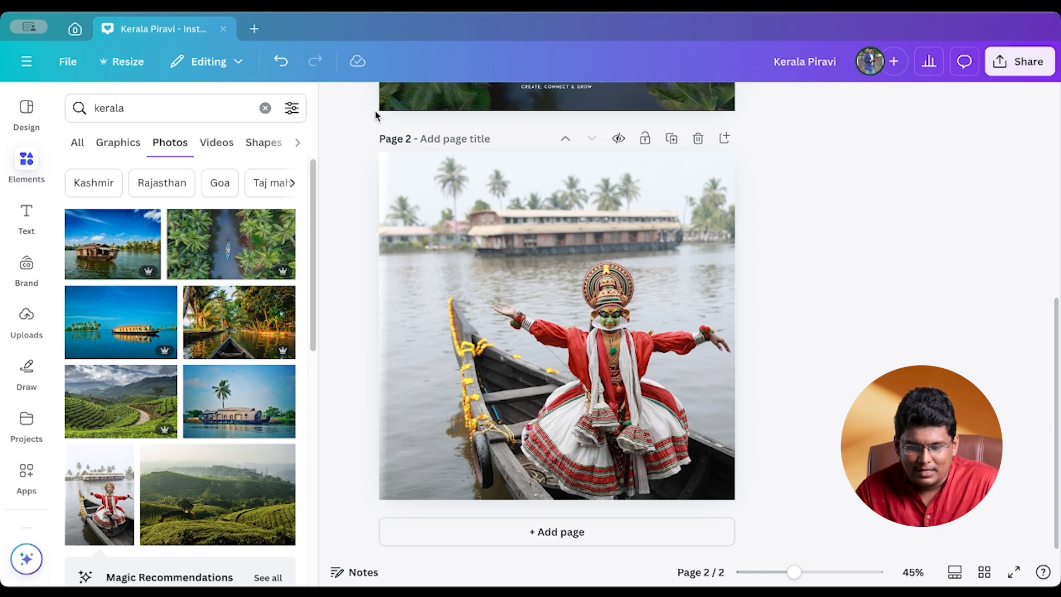
pyautogui.click(566, 291)
pyautogui.click(794, 265)
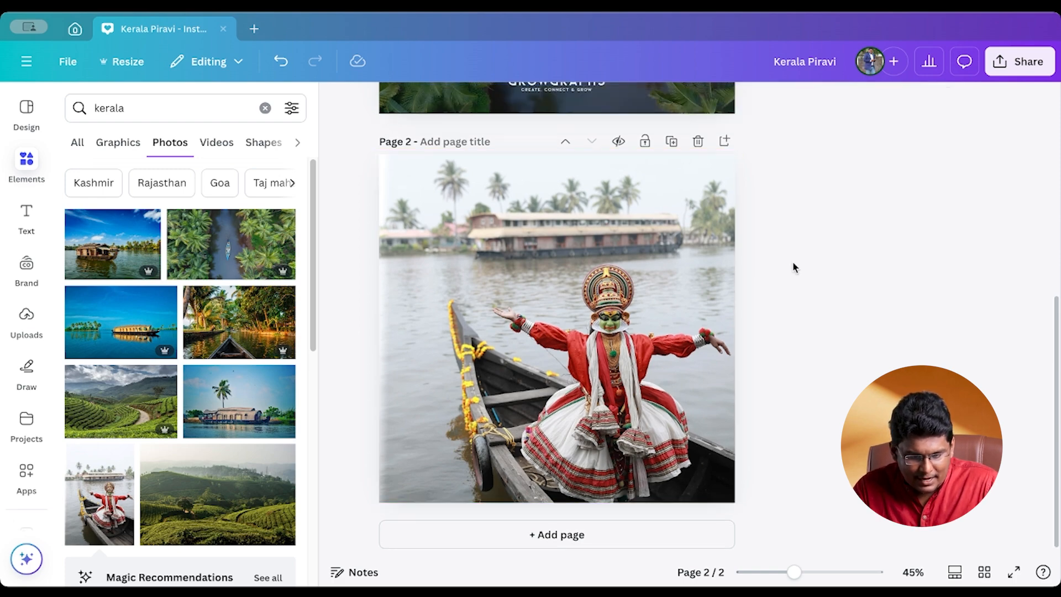
# - Examine the text elements of the finished page 1 poster: the greeting line, the number 68, the orange title and the line below it
pyautogui.scroll(5, 793, 267)
pyautogui.scroll(3, 793, 269)
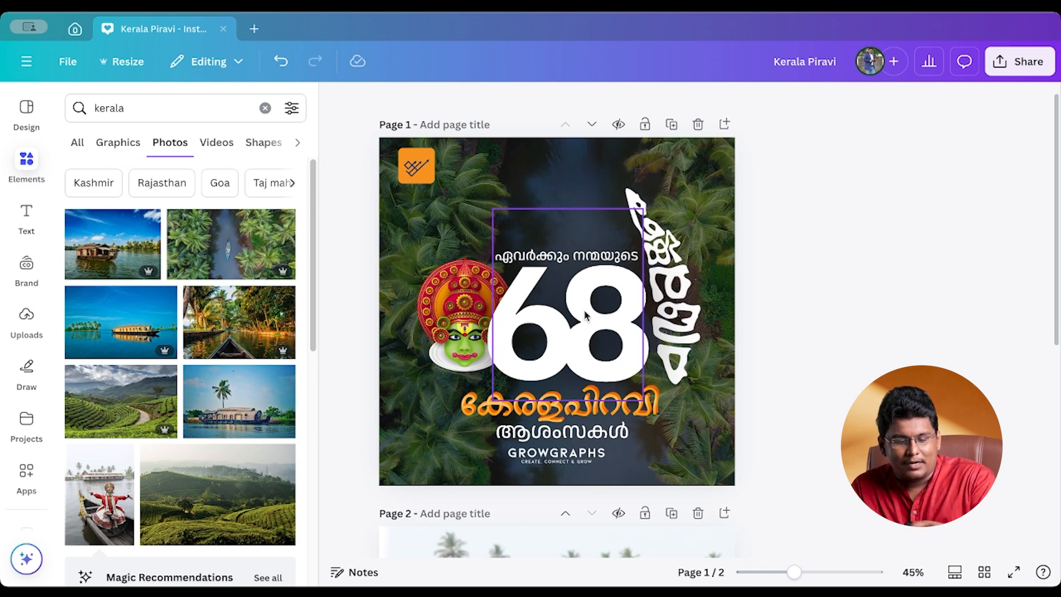
pyautogui.click(572, 263)
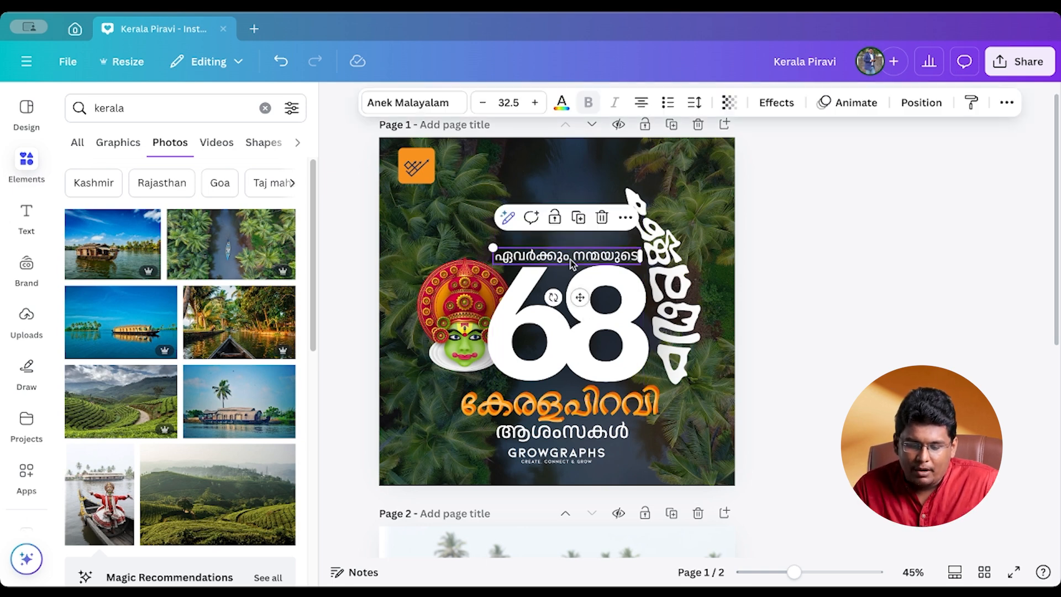
pyautogui.click(591, 345)
pyautogui.click(583, 410)
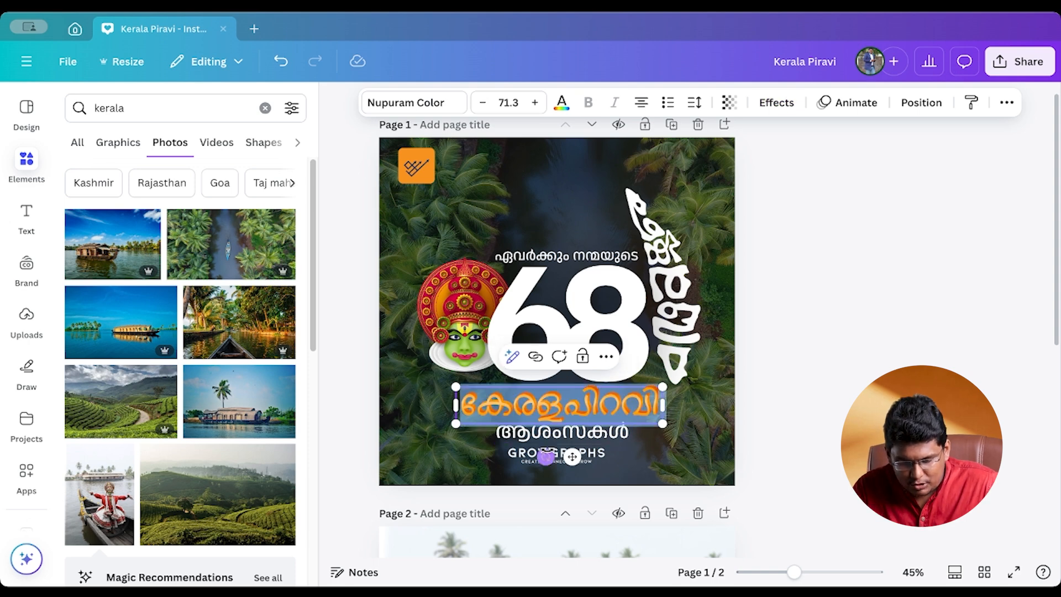
pyautogui.click(558, 432)
pyautogui.click(567, 406)
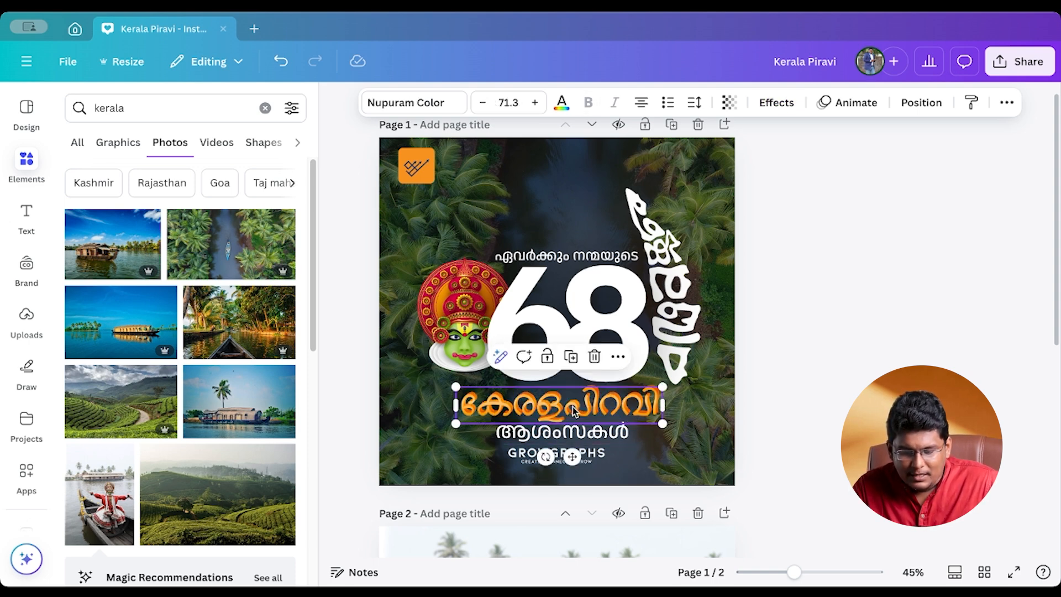
pyautogui.click(565, 287)
pyautogui.click(565, 258)
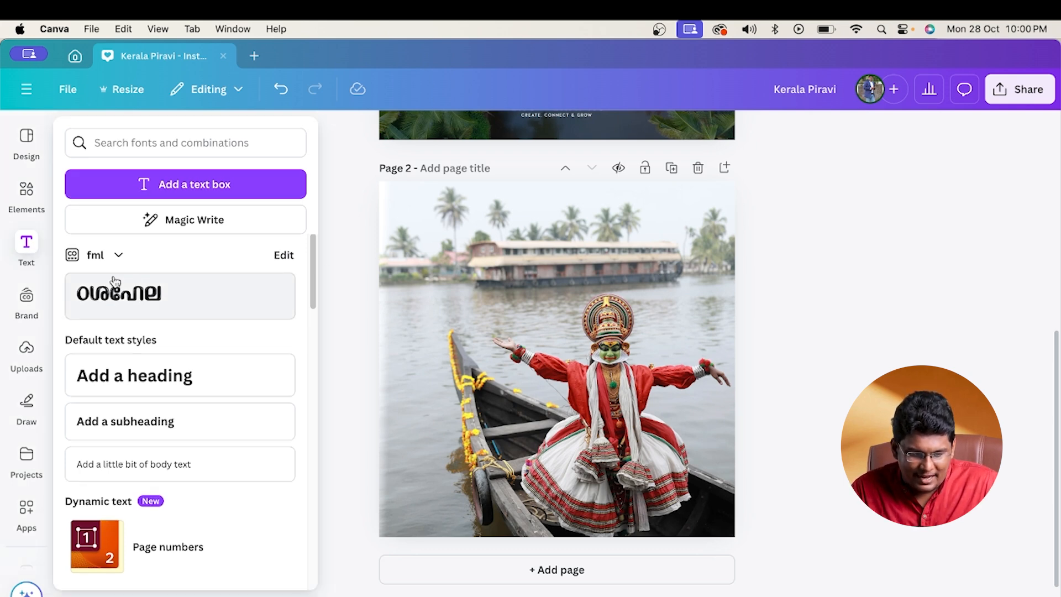
# - Add a text box over the water on page 2 and replace its placeholder text with 68
pyautogui.click(166, 190)
pyautogui.moveTo(569, 401); pyautogui.dragTo(551, 327)
pyautogui.click(550, 286)
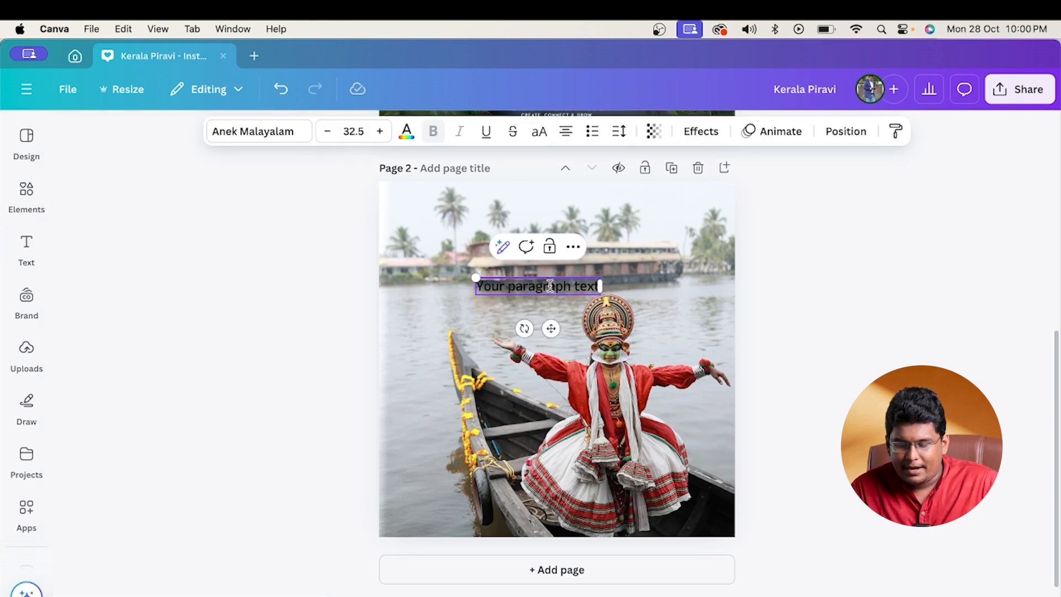
pyautogui.scroll(2, 550, 285)
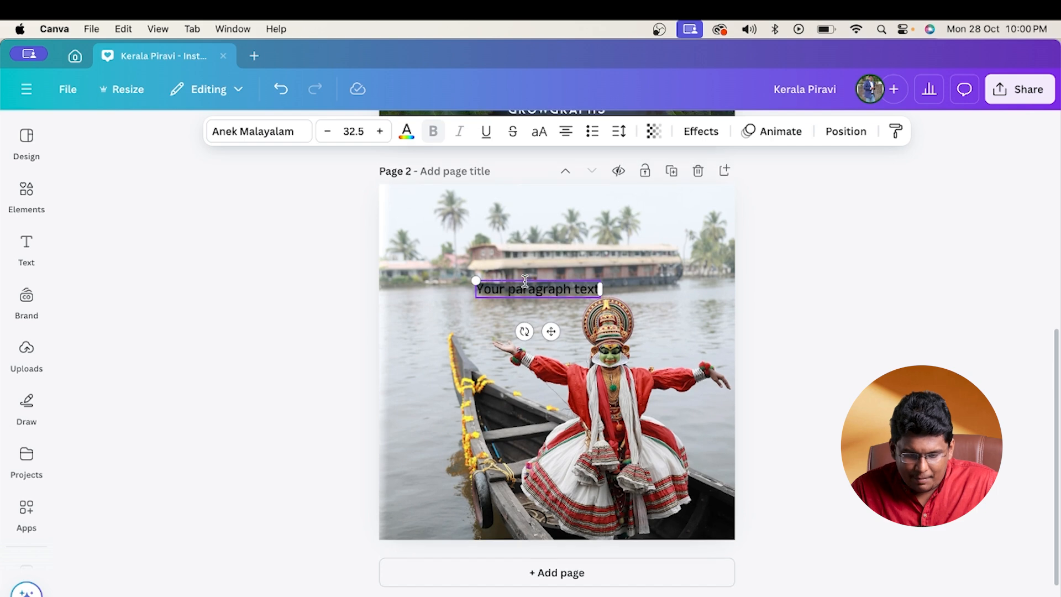
pyautogui.doubleClick(540, 307)
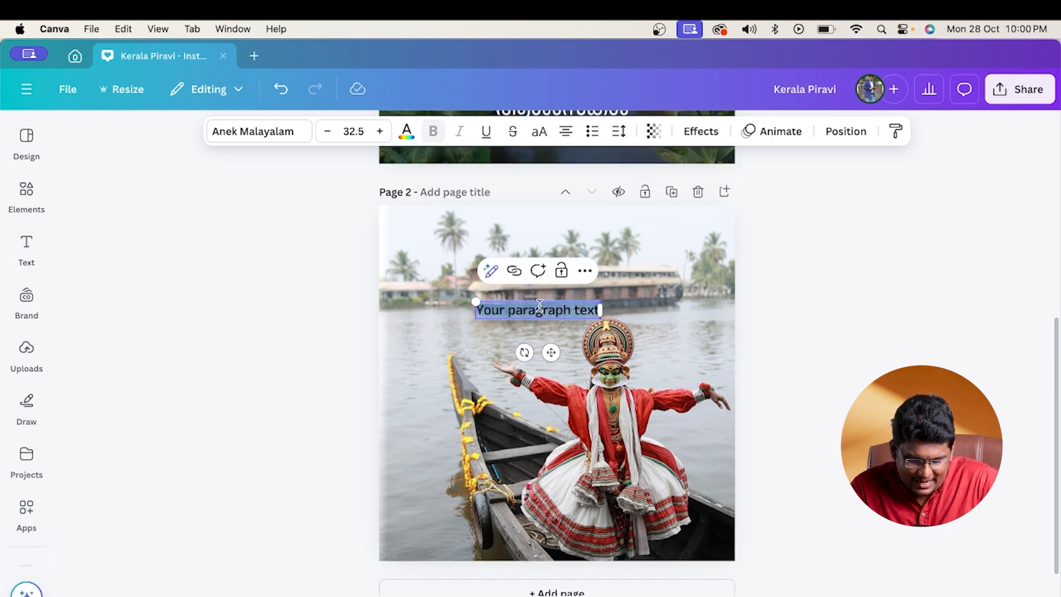
pyautogui.write('കേ')
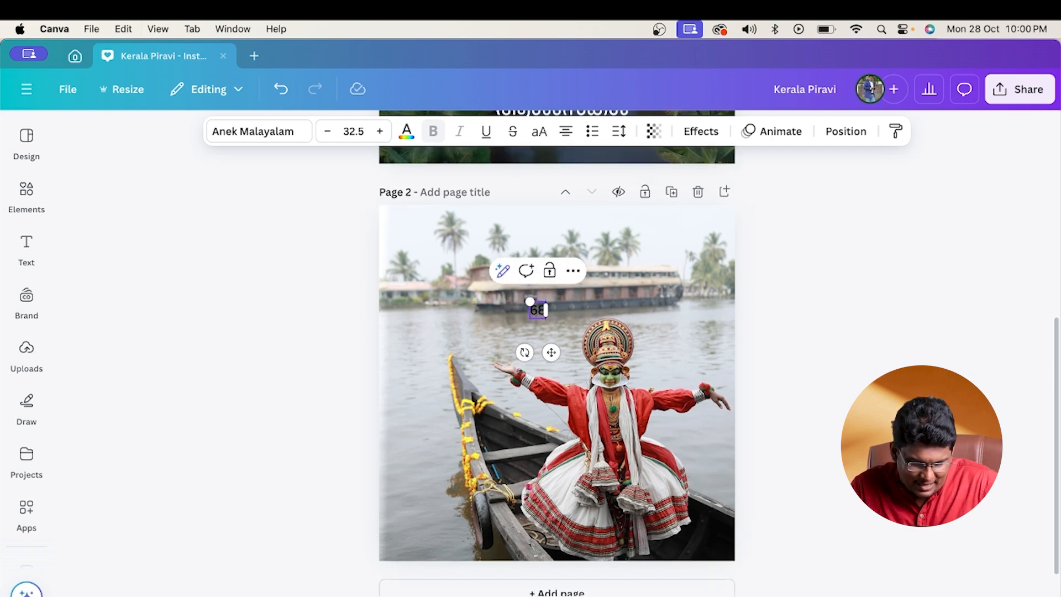
# - Change the font of the 68 text on page 2 to Anek Malayalam Condensed ExtraBold
pyautogui.press('super+a')
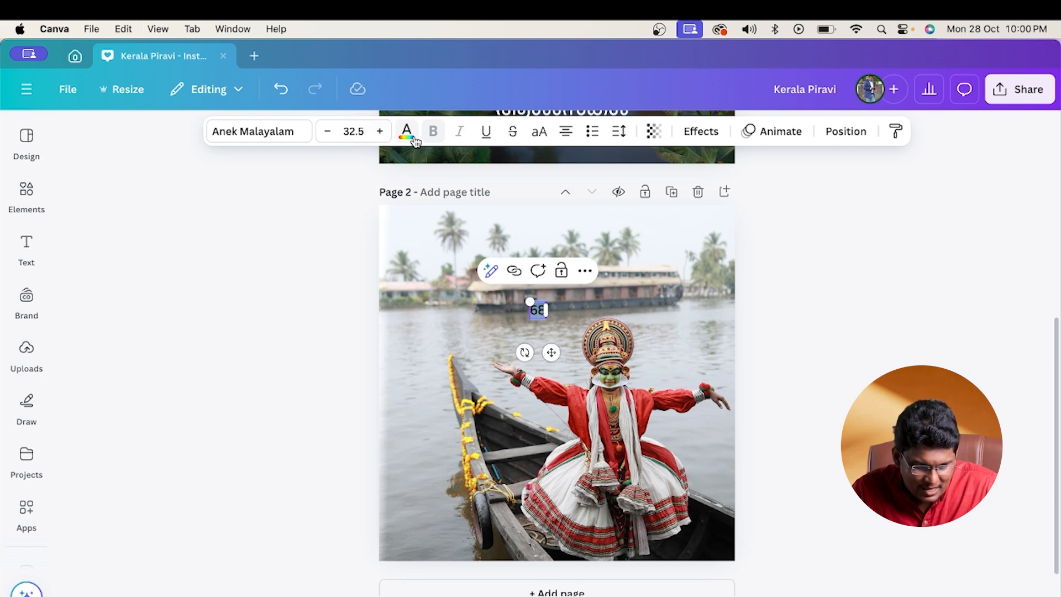
pyautogui.click(293, 137)
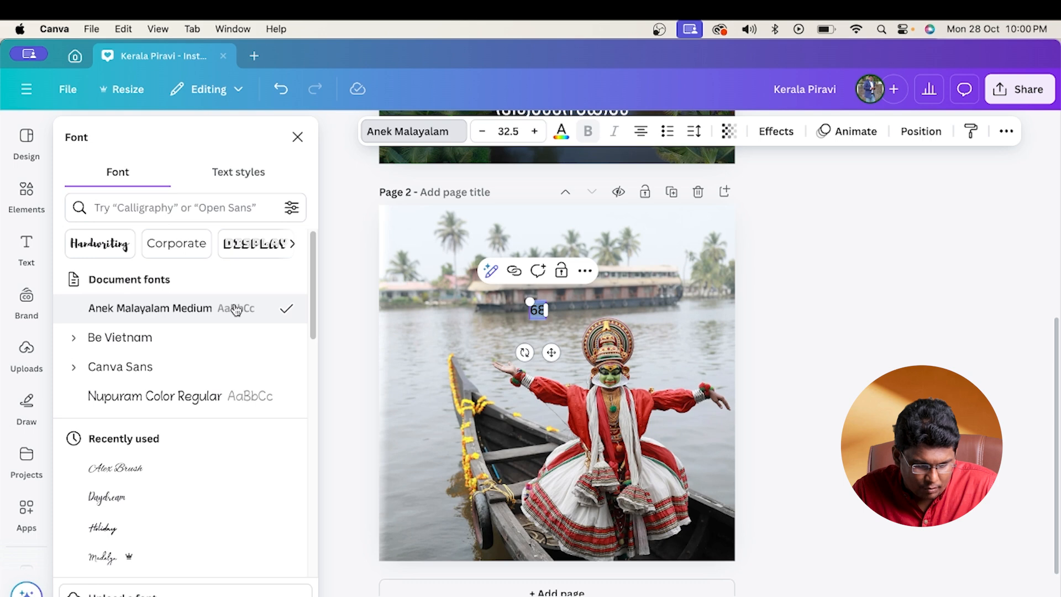
pyautogui.click(163, 207)
pyautogui.write('anek')
pyautogui.click(104, 318)
# - Enlarge the 68 text to about size 361 and place it in the upper-left part of the page 2 photo
pyautogui.moveTo(549, 322); pyautogui.dragTo(634, 445)
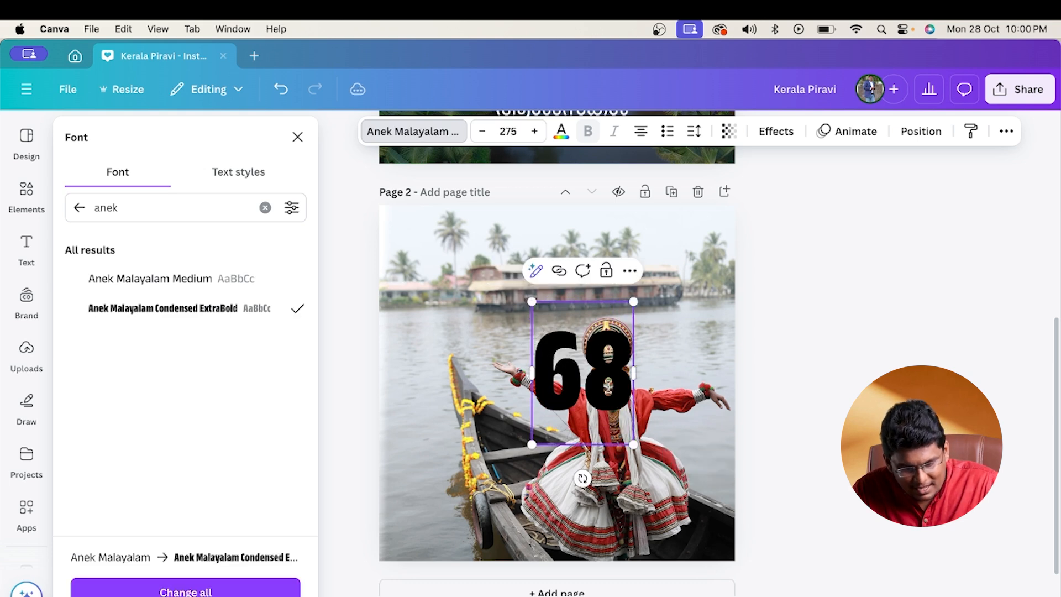
pyautogui.click(522, 307)
pyautogui.moveTo(610, 376); pyautogui.dragTo(503, 291)
pyautogui.moveTo(526, 358); pyautogui.dragTo(557, 404)
pyautogui.click(536, 219)
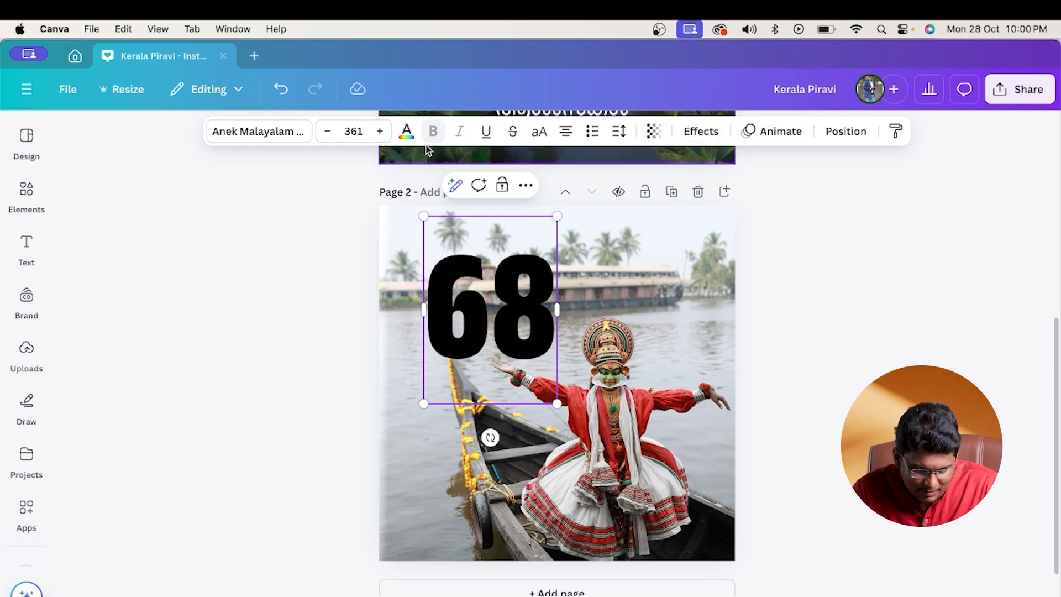
# - Change the colour of the whole 68 text on page 2 to white and deselect it
pyautogui.click(407, 133)
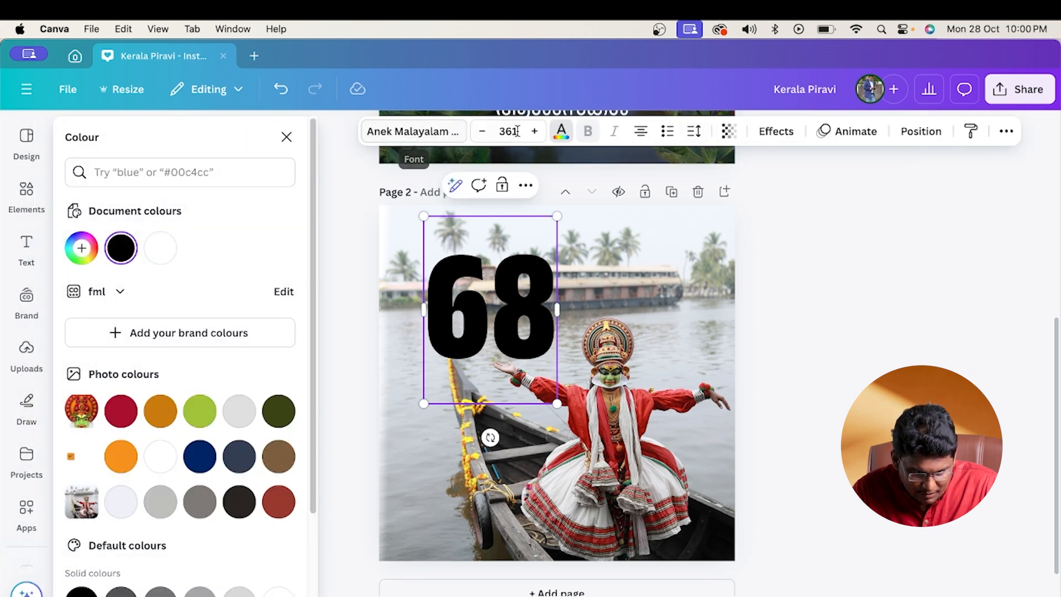
pyautogui.click(159, 250)
pyautogui.doubleClick(431, 265)
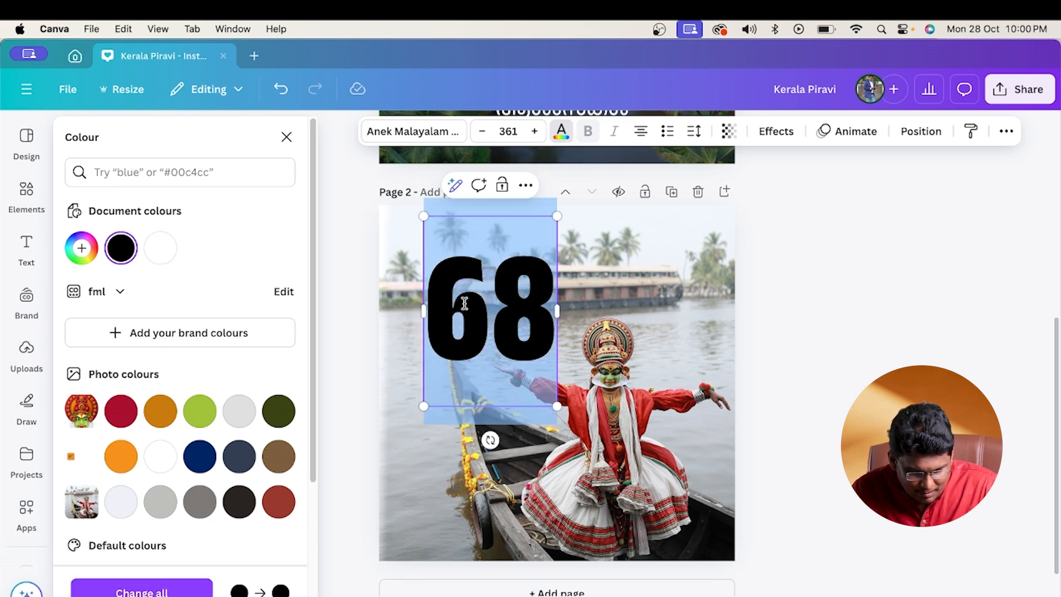
pyautogui.click(157, 251)
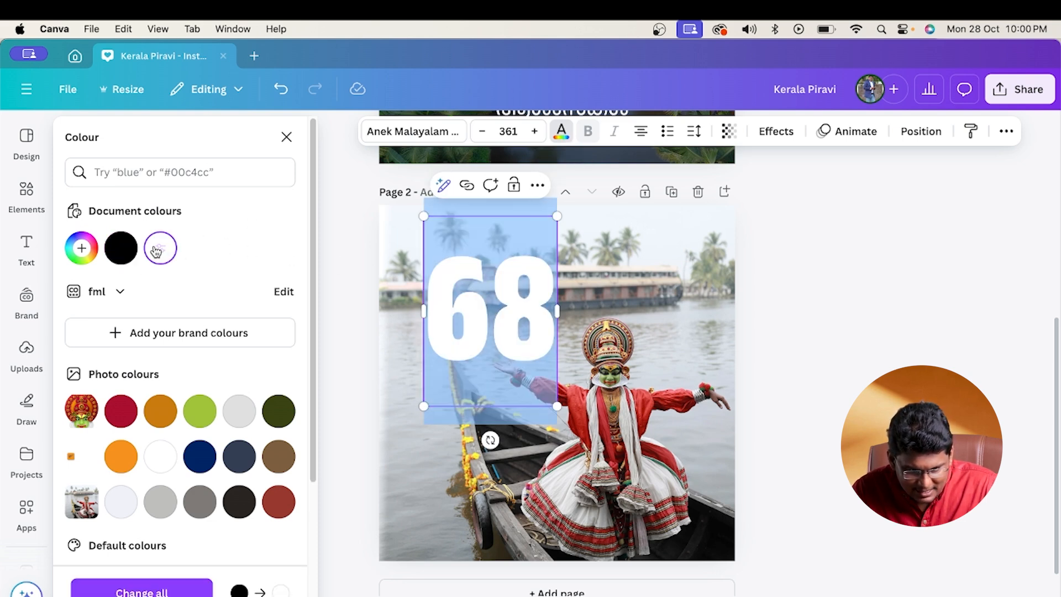
pyautogui.click(542, 303)
pyautogui.click(619, 261)
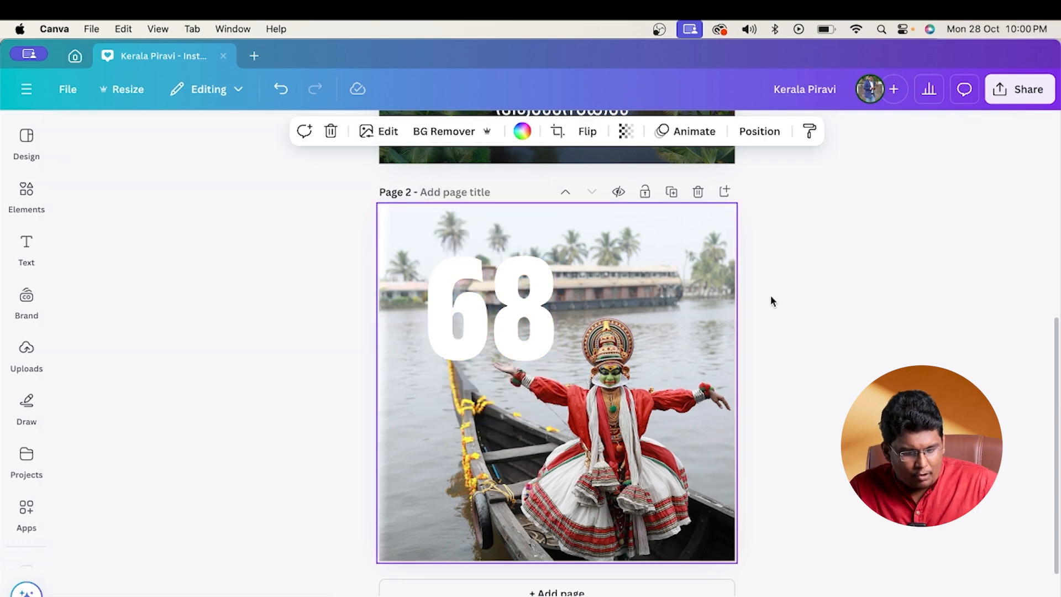
# - Search the elements library for "black drop shadow" photos
pyautogui.scroll(5, 753, 337)
pyautogui.scroll(-5, 749, 407)
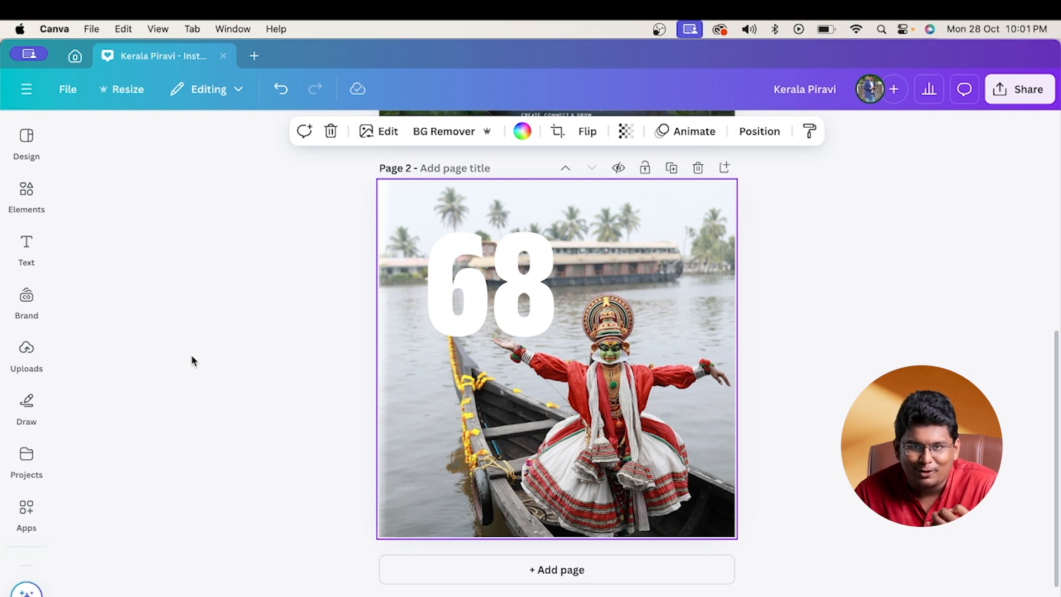
pyautogui.click(11, 256)
pyautogui.click(17, 211)
pyautogui.click(137, 144)
pyautogui.doubleClick(137, 145)
pyautogui.write('bk')
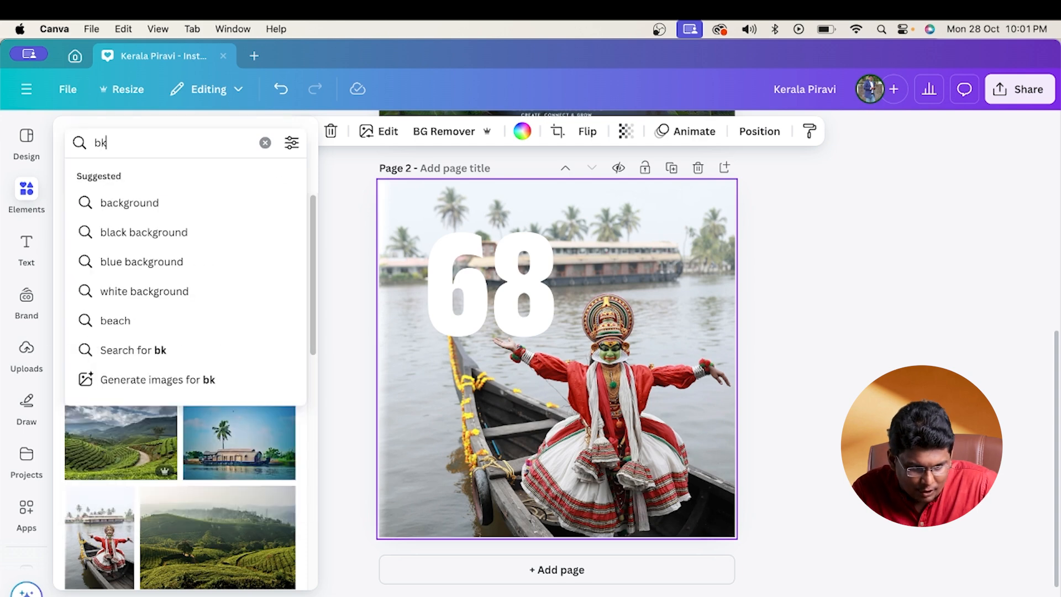
pyautogui.press('BackSpace')
pyautogui.write('lack ')
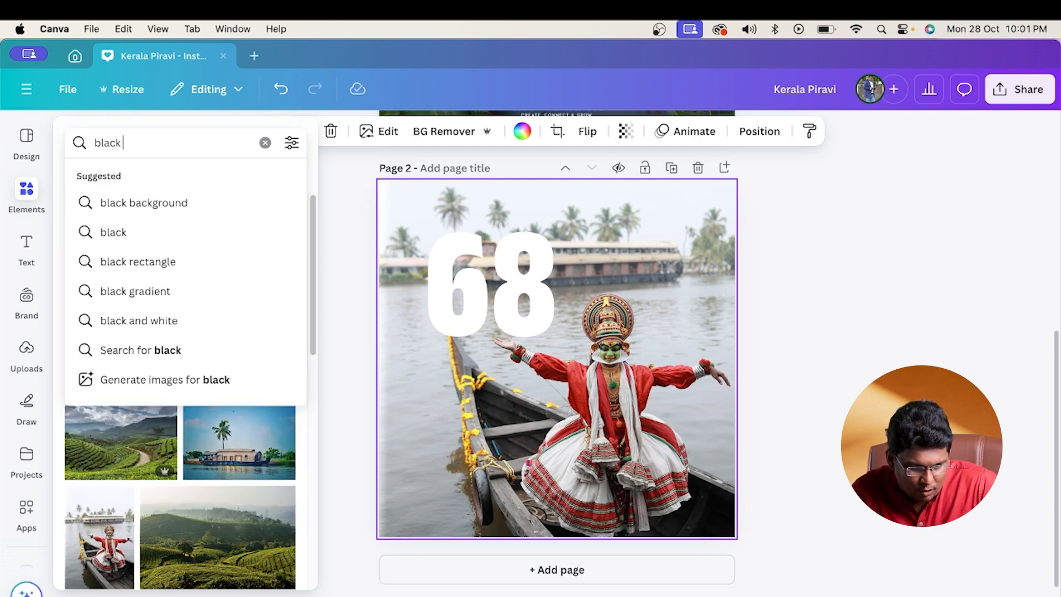
pyautogui.write('sha')
pyautogui.press('Down')
pyautogui.press('Down')
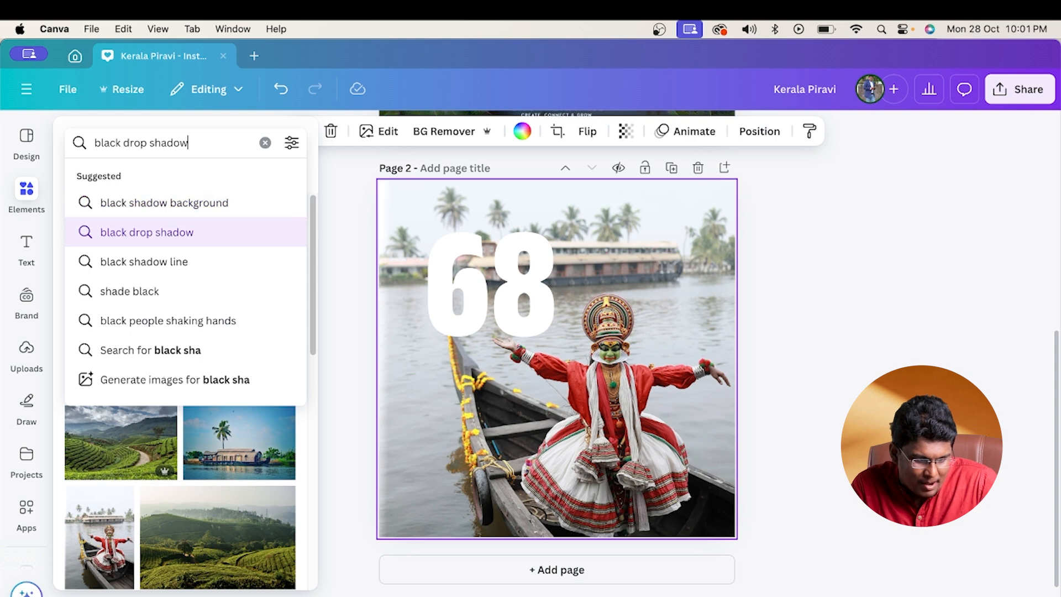
pyautogui.press('Return')
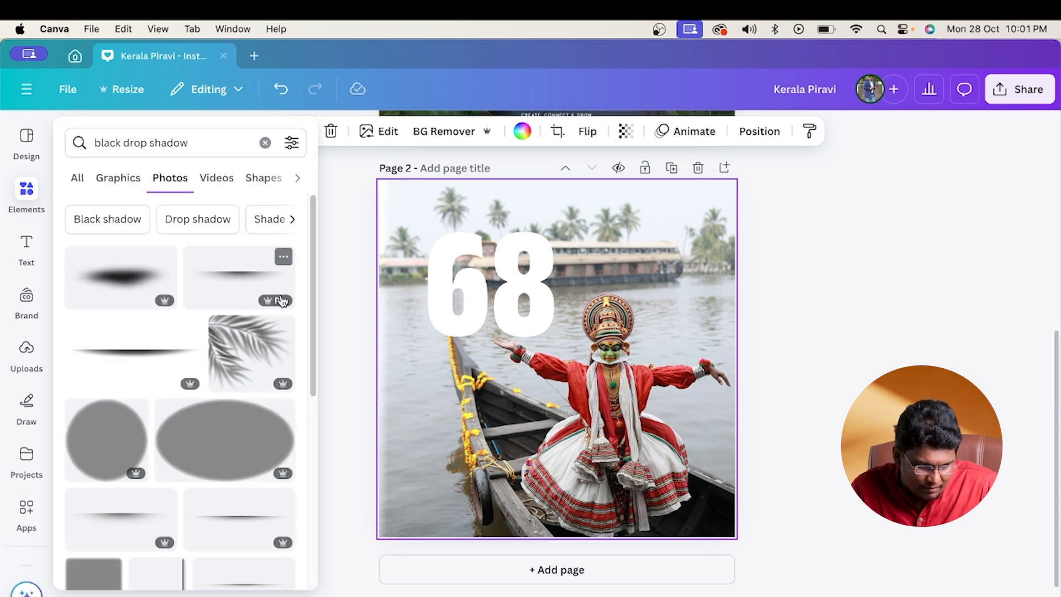
# - Search the elements library for "Black shadow" graphics and add the black gradient that fades out sideways to page 2
pyautogui.click(105, 224)
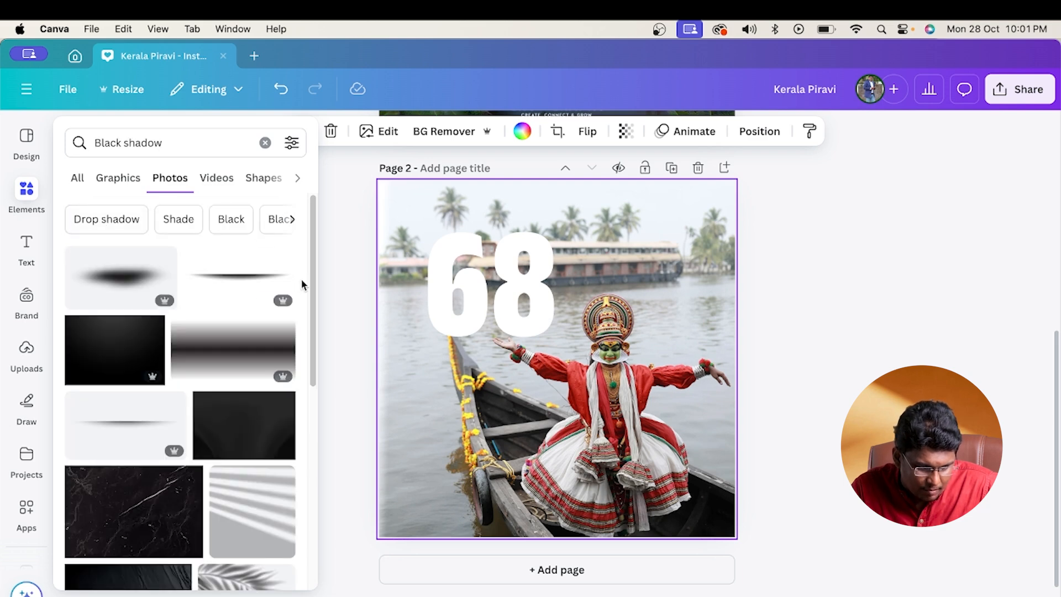
pyautogui.moveTo(310, 314); pyautogui.dragTo(287, 232)
pyautogui.click(76, 179)
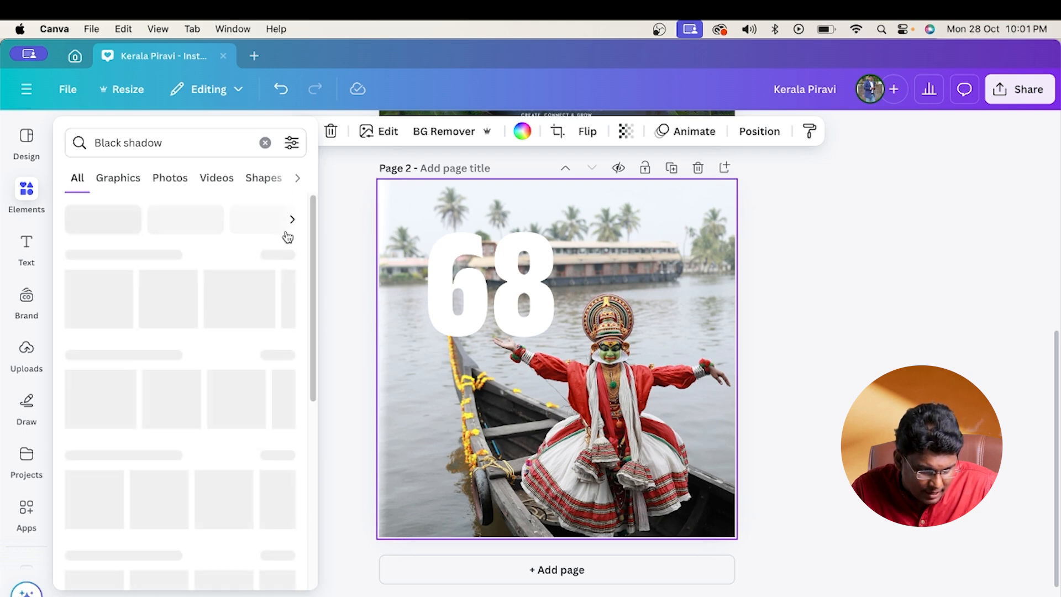
pyautogui.moveTo(313, 237); pyautogui.dragTo(314, 252)
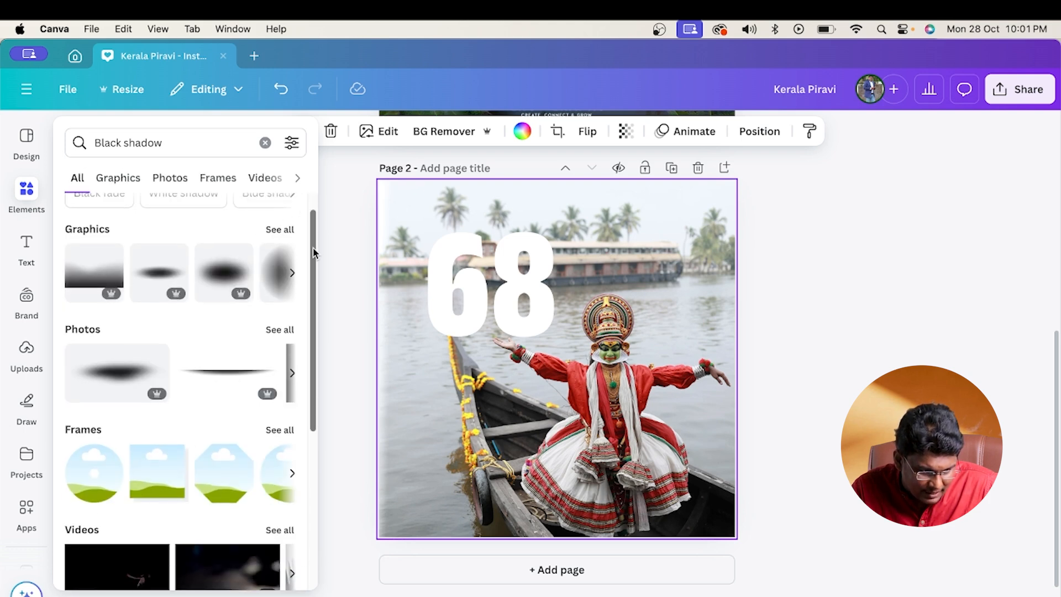
pyautogui.click(280, 231)
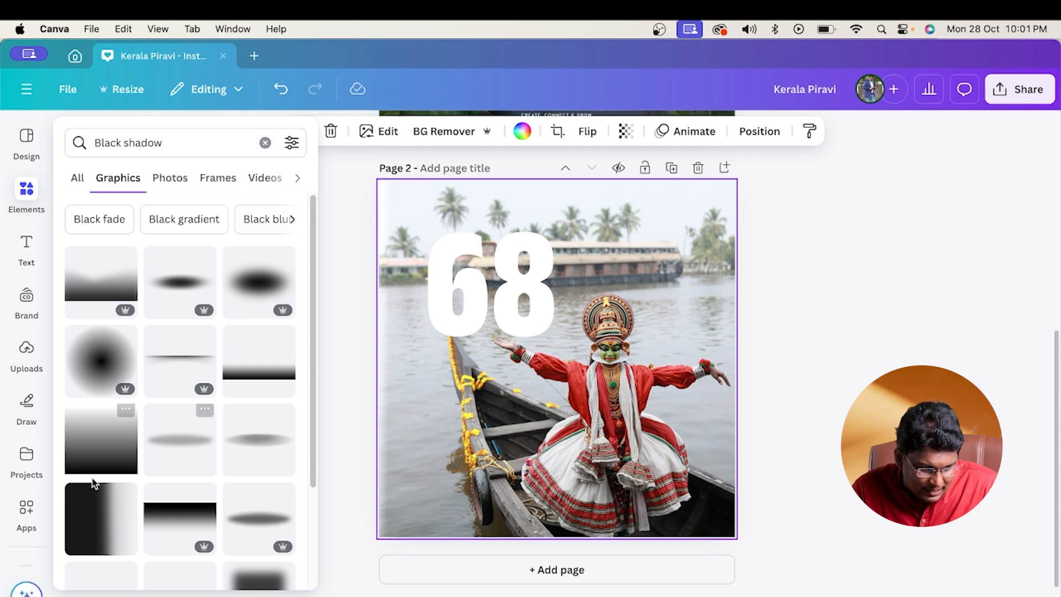
pyautogui.click(97, 520)
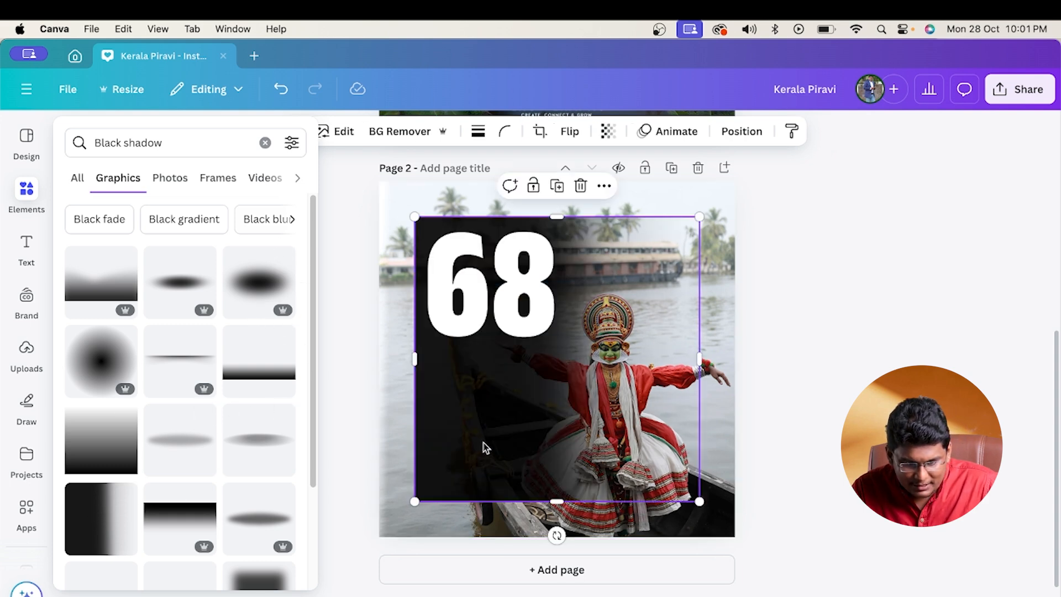
# - Stretch the black gradient to cover the whole page 2 photo and set its transparency to 70
pyautogui.moveTo(485, 449); pyautogui.dragTo(448, 405)
pyautogui.moveTo(662, 464); pyautogui.dragTo(753, 506)
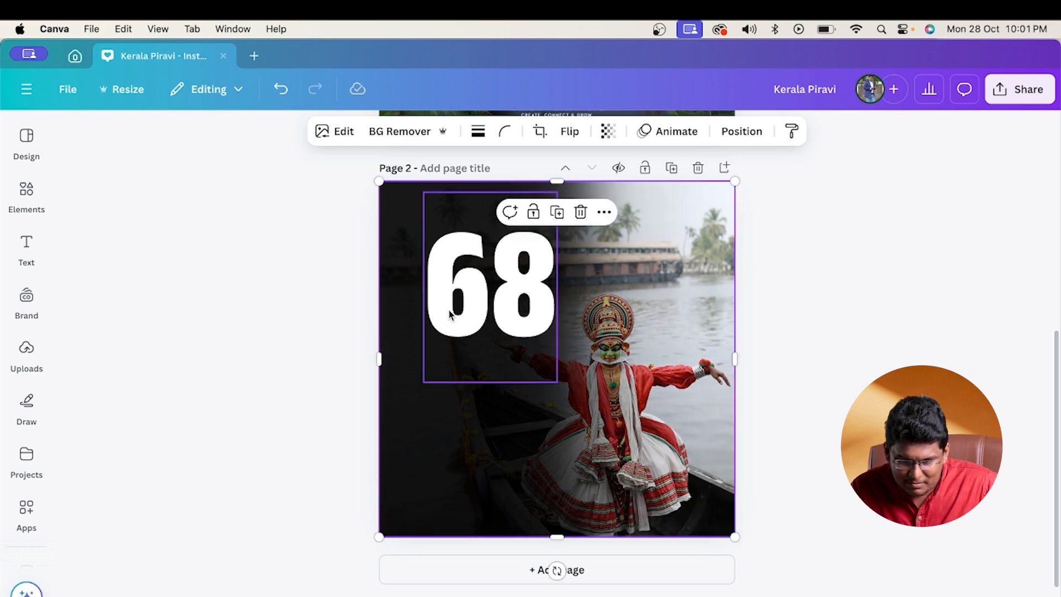
pyautogui.click(606, 133)
pyautogui.moveTo(606, 192); pyautogui.dragTo(610, 195)
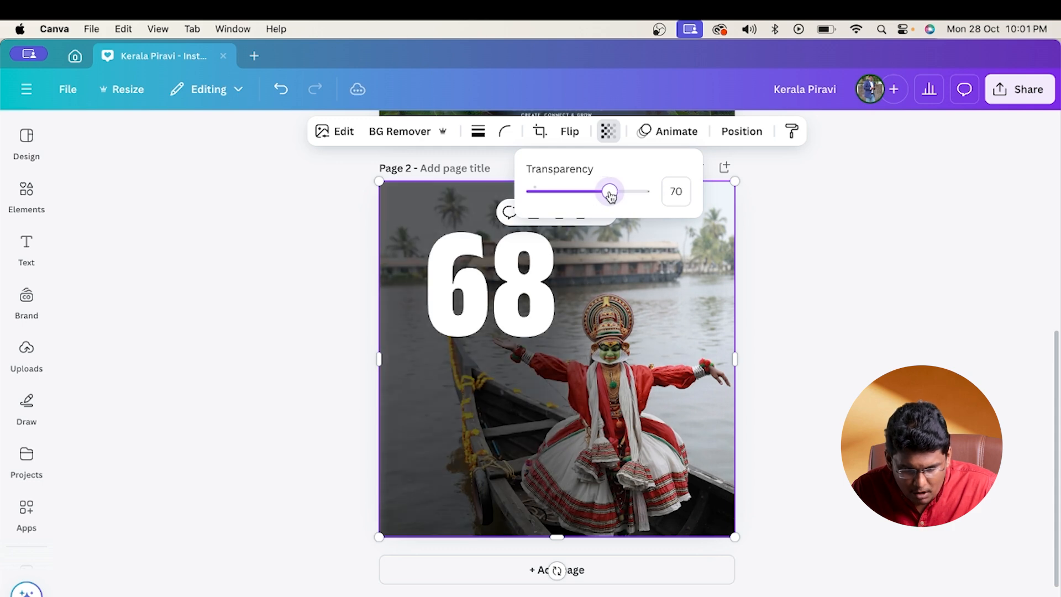
# - Move the 68 text down to the vertical middle of page 2 and give it the Lift effect at maximum intensity
pyautogui.click(503, 291)
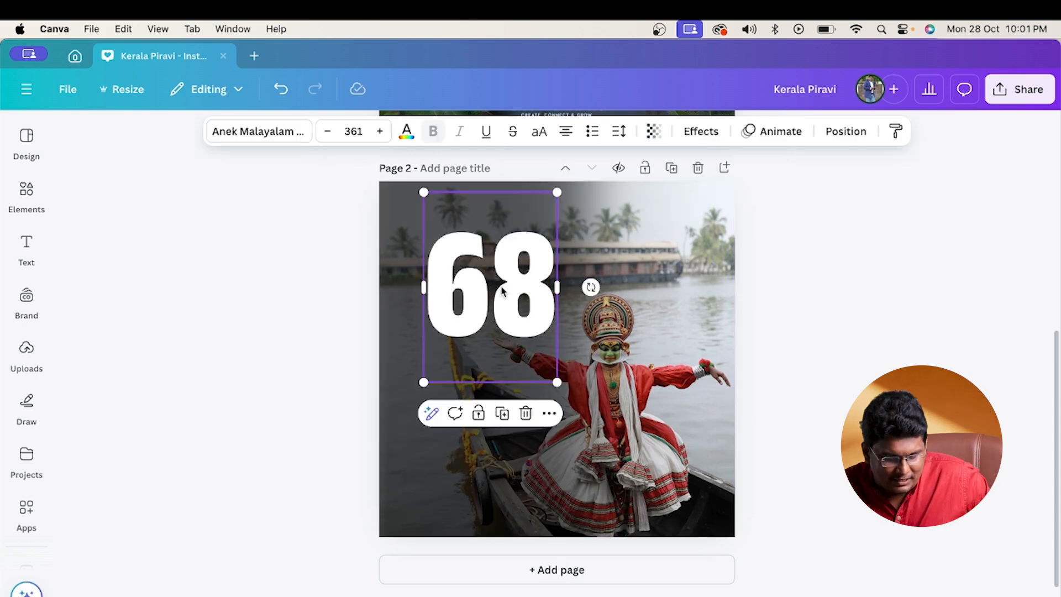
pyautogui.moveTo(502, 290); pyautogui.dragTo(504, 351)
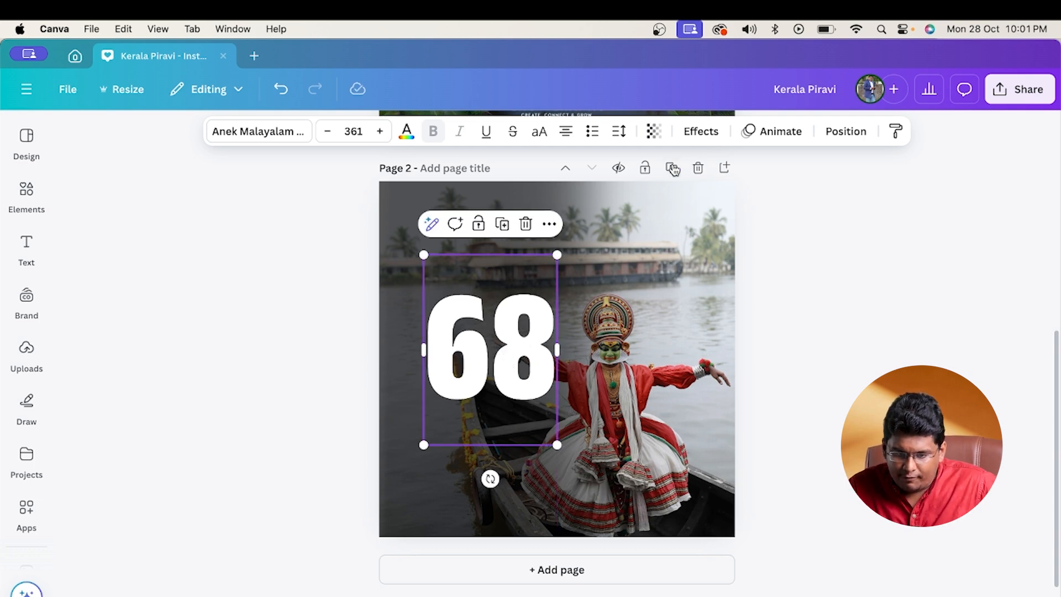
pyautogui.click(703, 132)
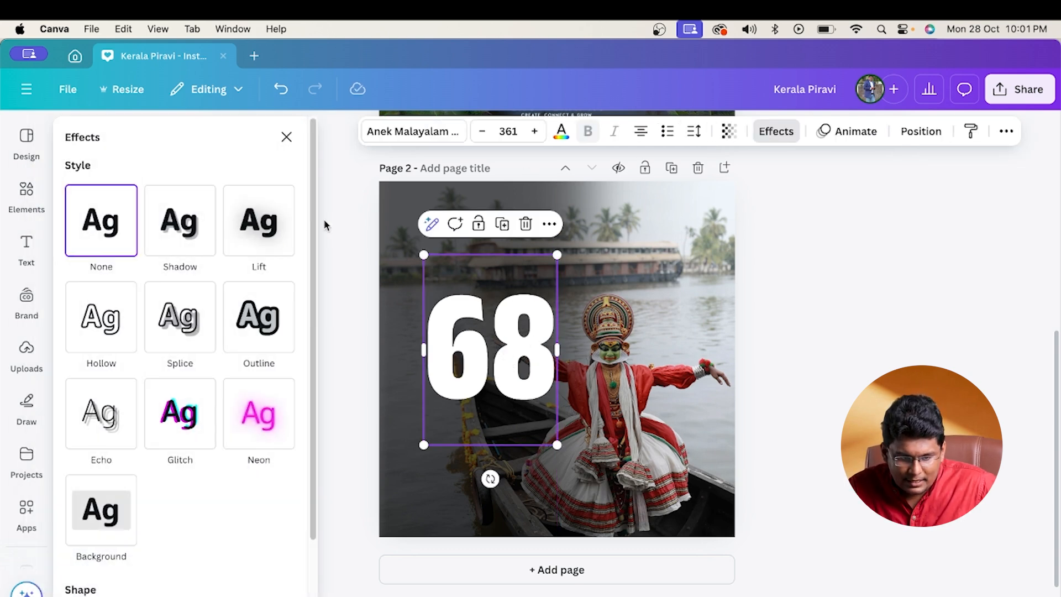
pyautogui.click(264, 241)
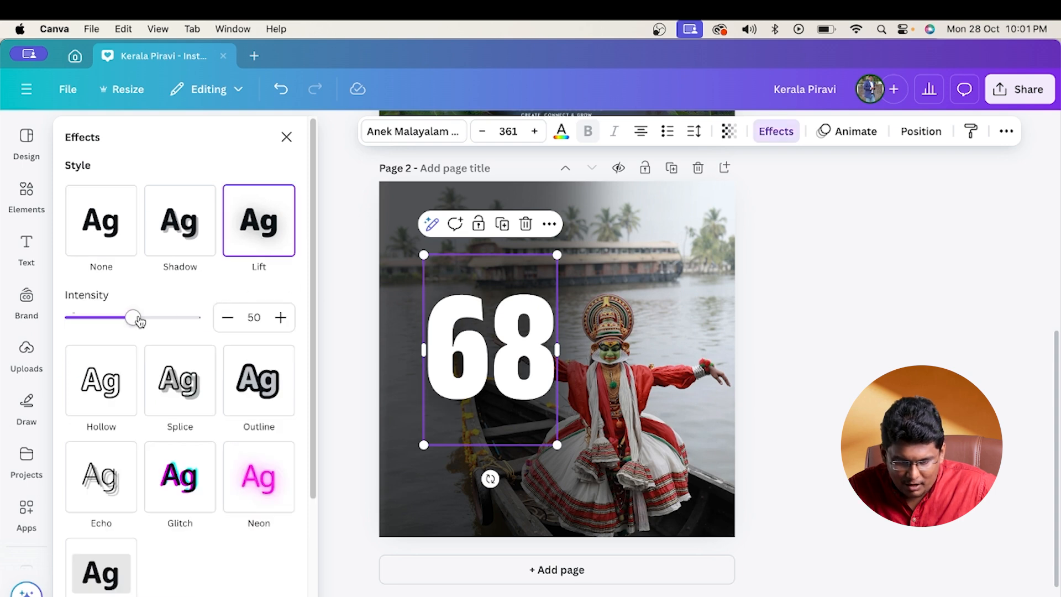
pyautogui.moveTo(136, 317); pyautogui.dragTo(235, 323)
pyautogui.click(878, 300)
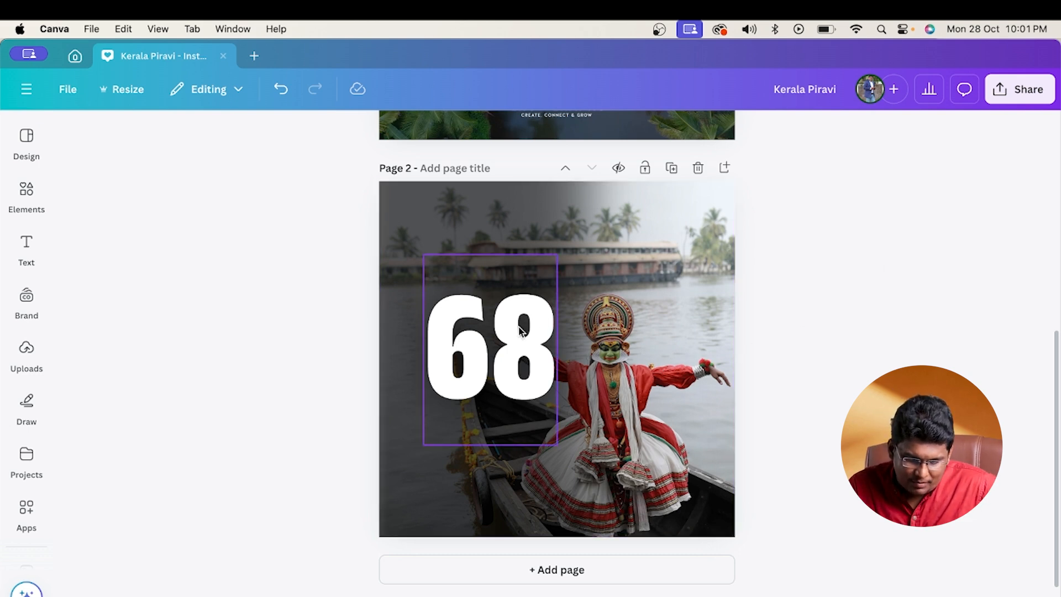
# - Switch to Chrome, open Kuttipencil's Google transliteration page and enter the lines ഏവർക്കും നന്മയുടെ, കേരളപിറവി and ആശംസകൾ
pyautogui.scroll(5, 557, 200)
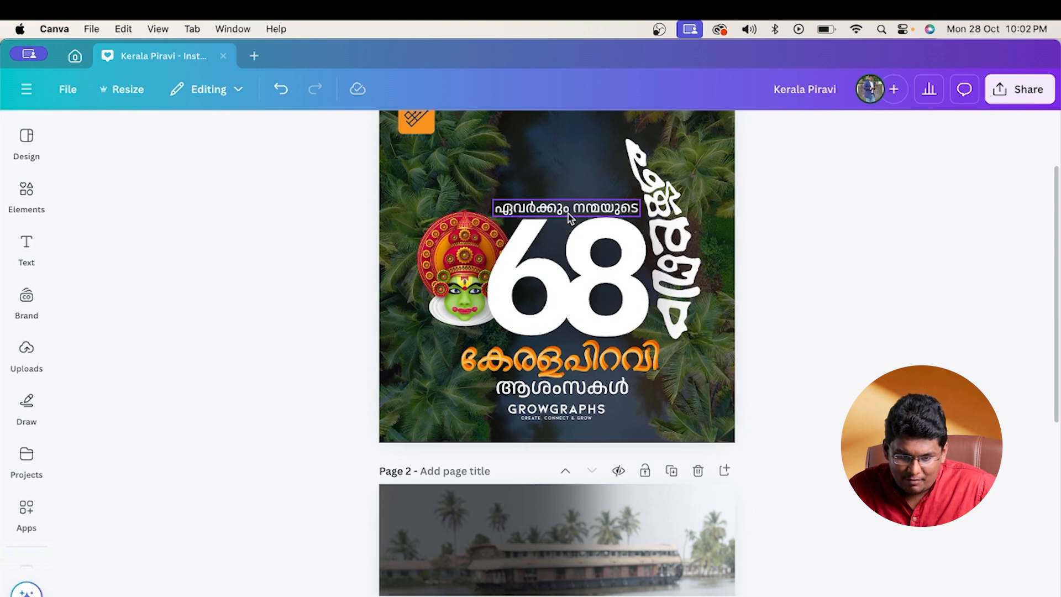
pyautogui.click(568, 213)
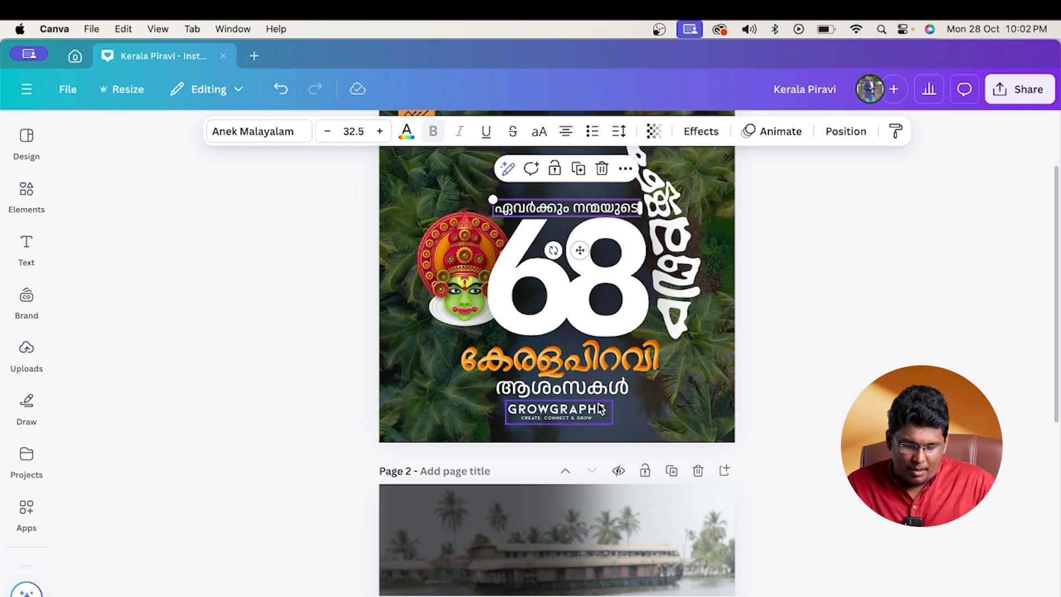
pyautogui.press('super+Tab')
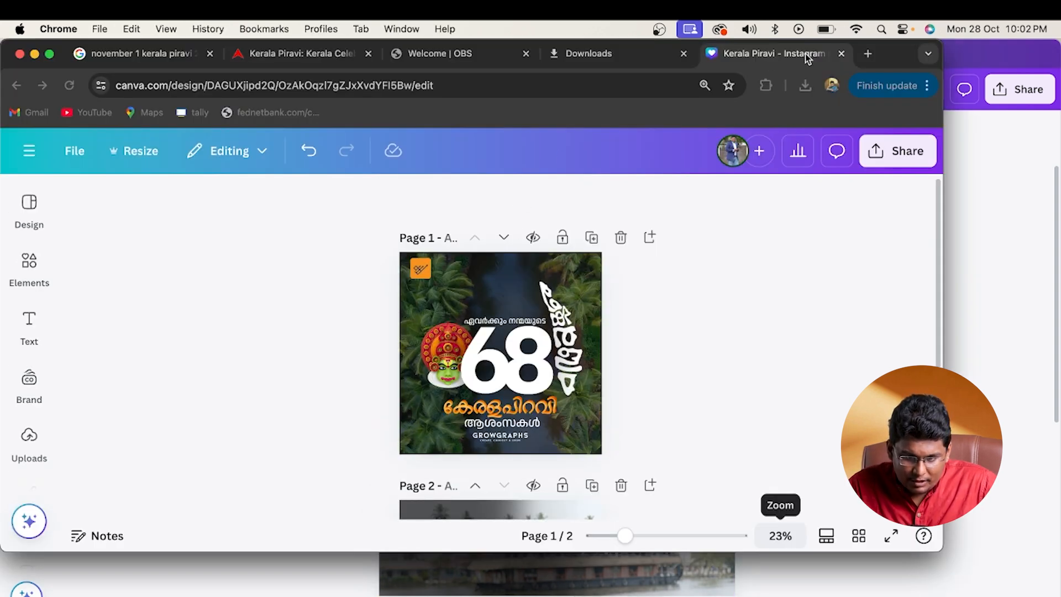
pyautogui.click(868, 55)
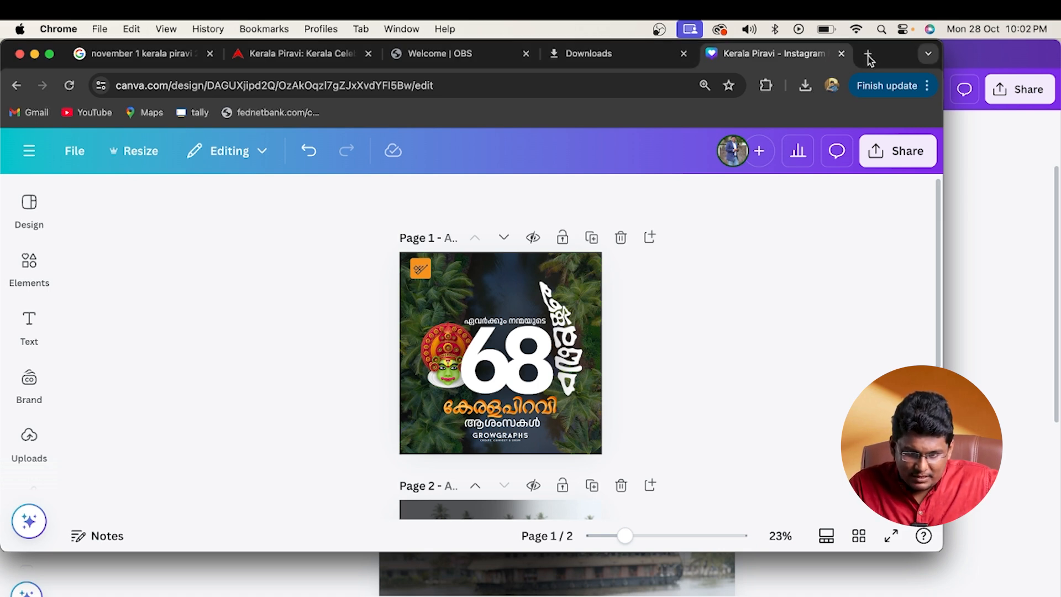
pyautogui.click(867, 55)
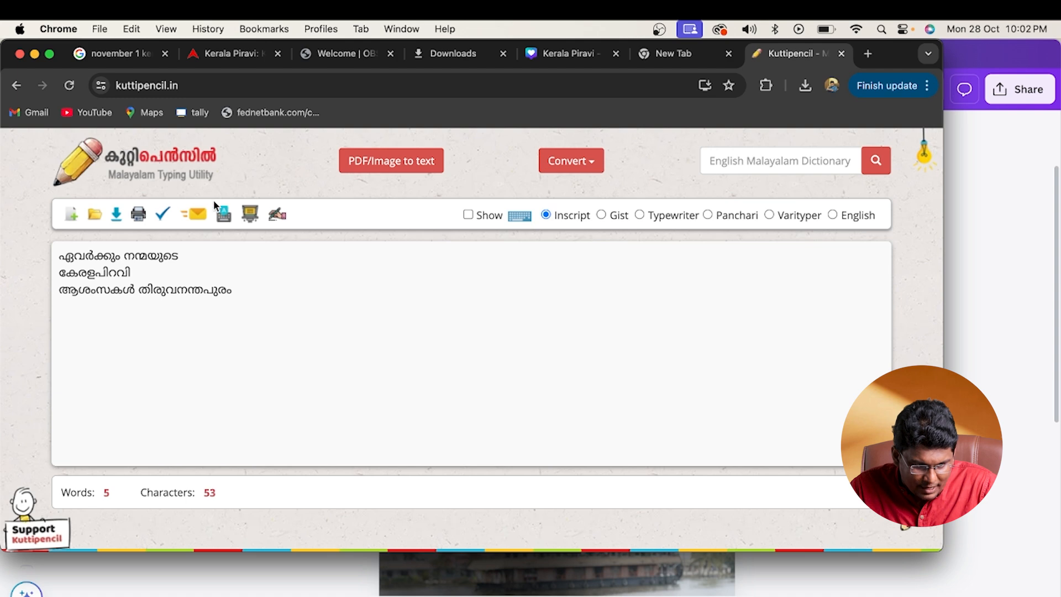
pyautogui.click(223, 219)
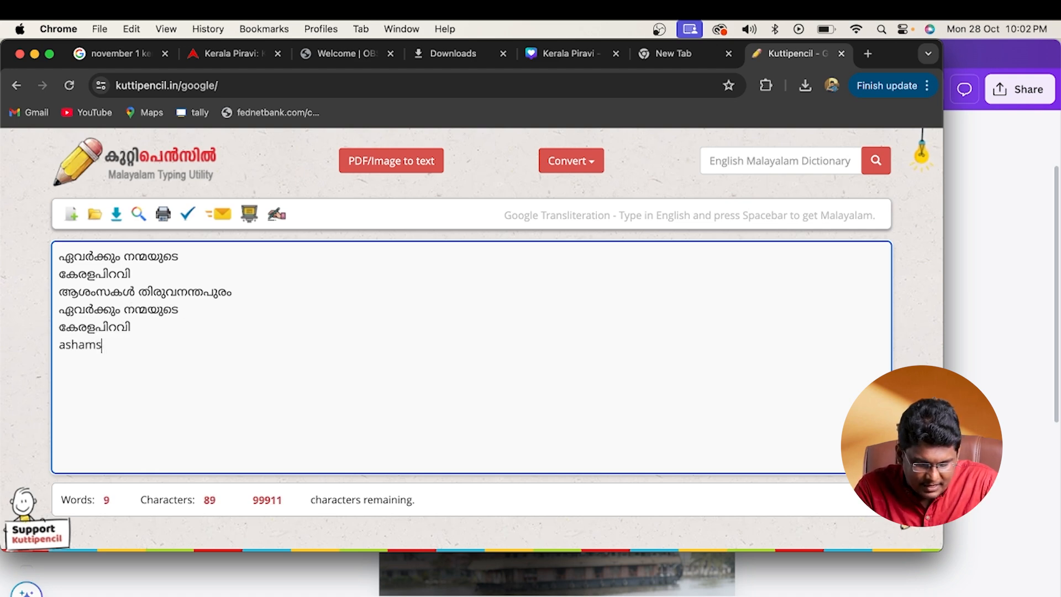
pyautogui.write('l')
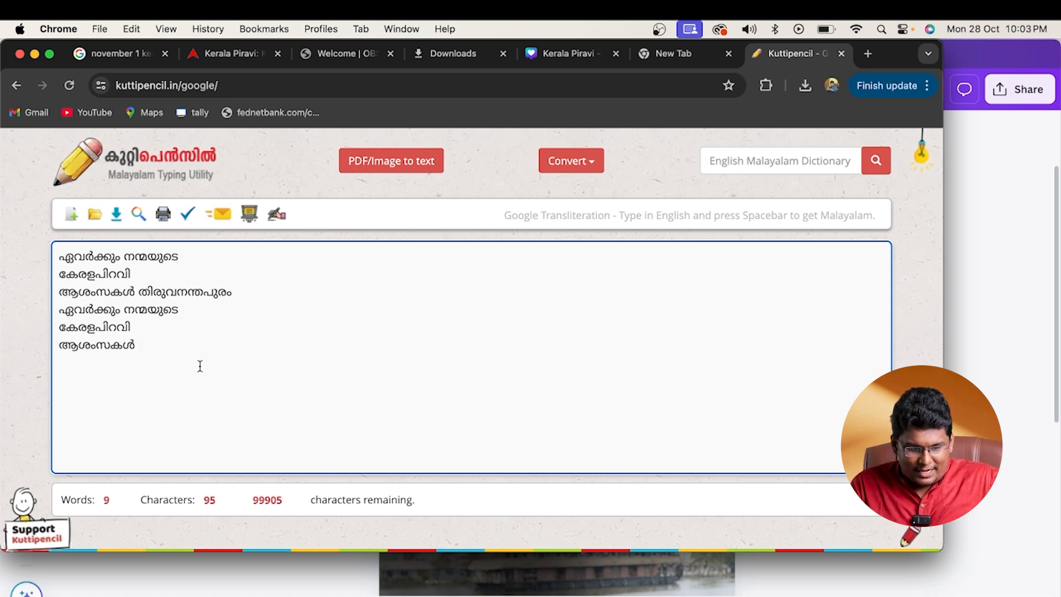
# - Copy the newly entered ഏവർക്കും നന്മയുടെ line from the Kuttipencil text
pyautogui.moveTo(200, 309); pyautogui.dragTo(73, 311)
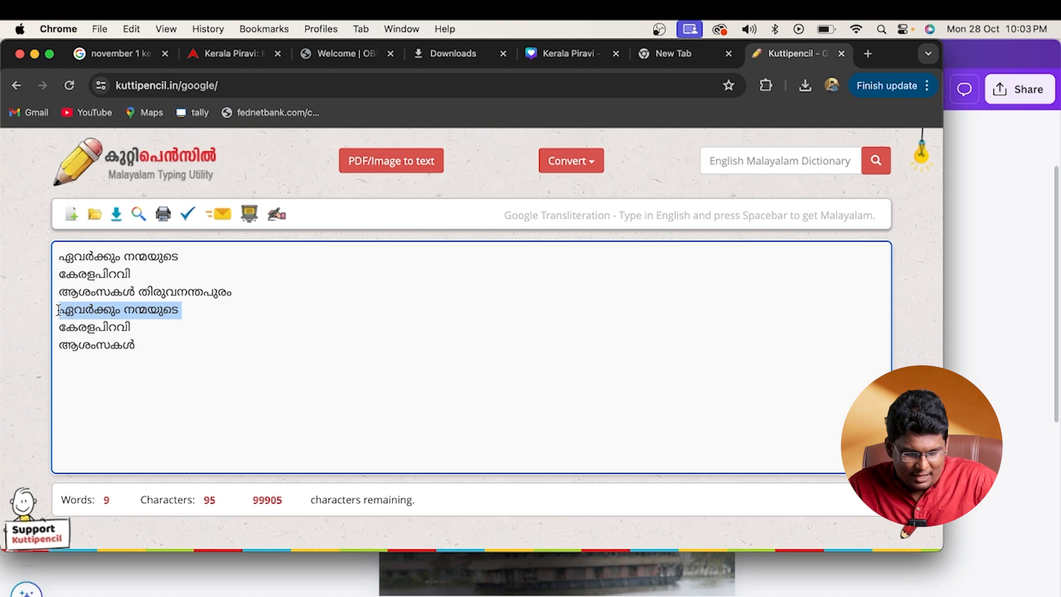
pyautogui.press('super+c')
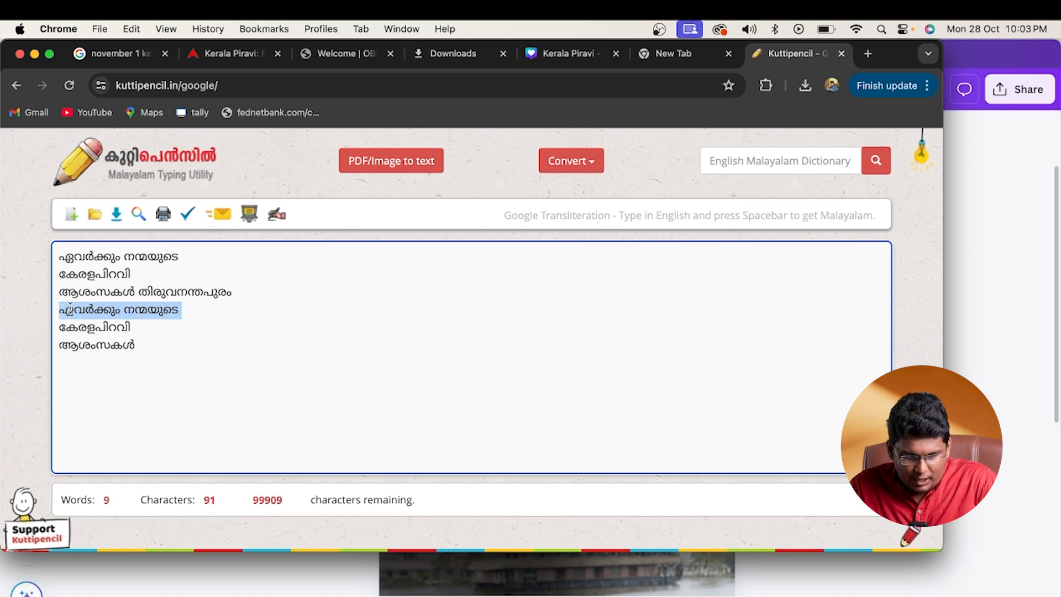
pyautogui.rightClick(81, 312)
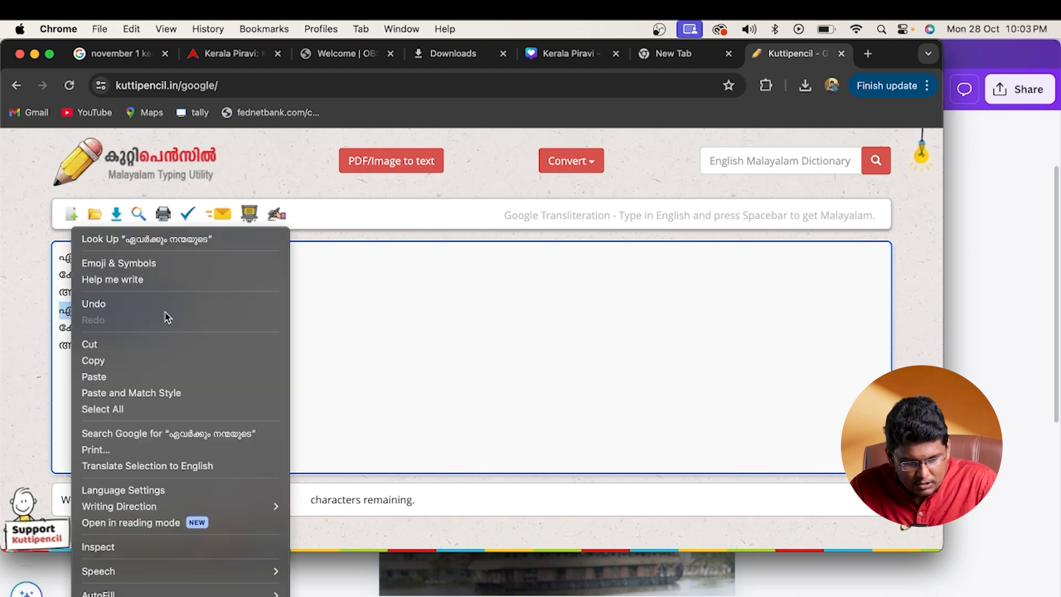
pyautogui.click(304, 321)
pyautogui.moveTo(192, 309); pyautogui.dragTo(43, 313)
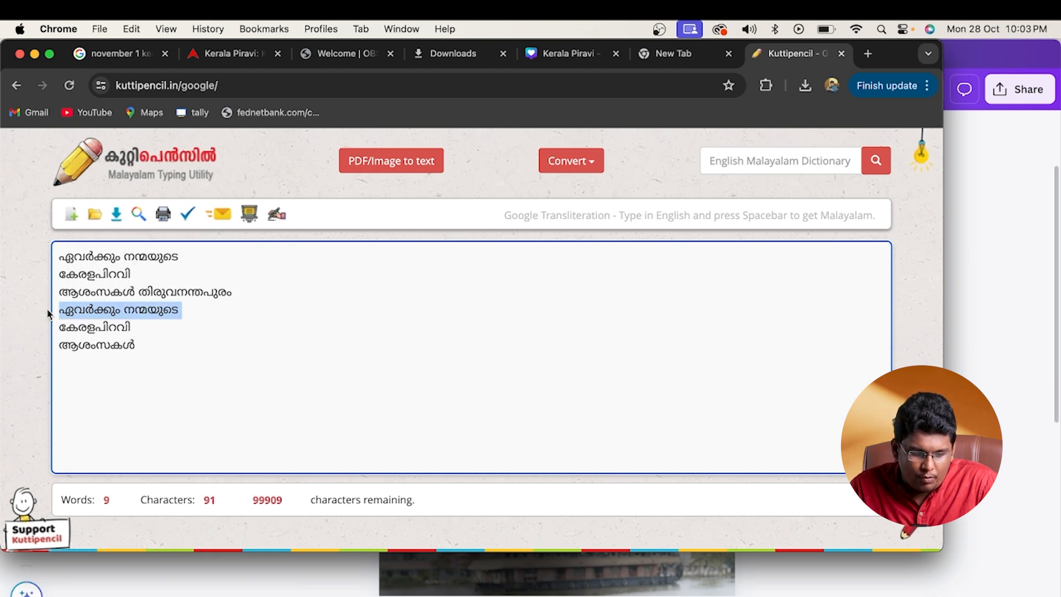
pyautogui.press('super+c')
# - Switch back to Canva, paste the copied line on page 2 and fit it just above the 68 at about size 25.9
pyautogui.press('super+Tab')
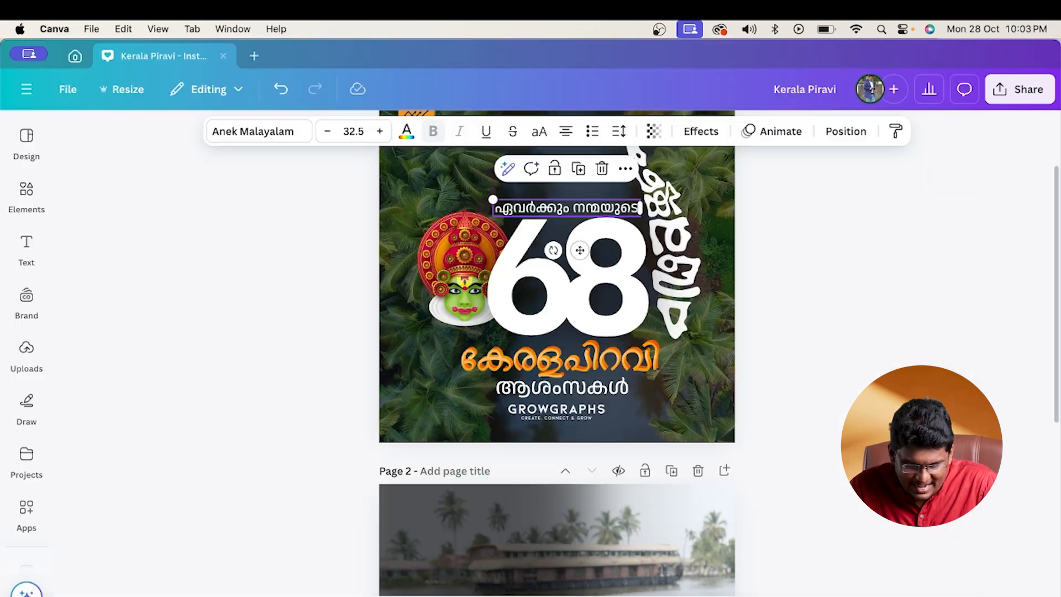
pyautogui.scroll(2, 680, 493)
pyautogui.click(824, 446)
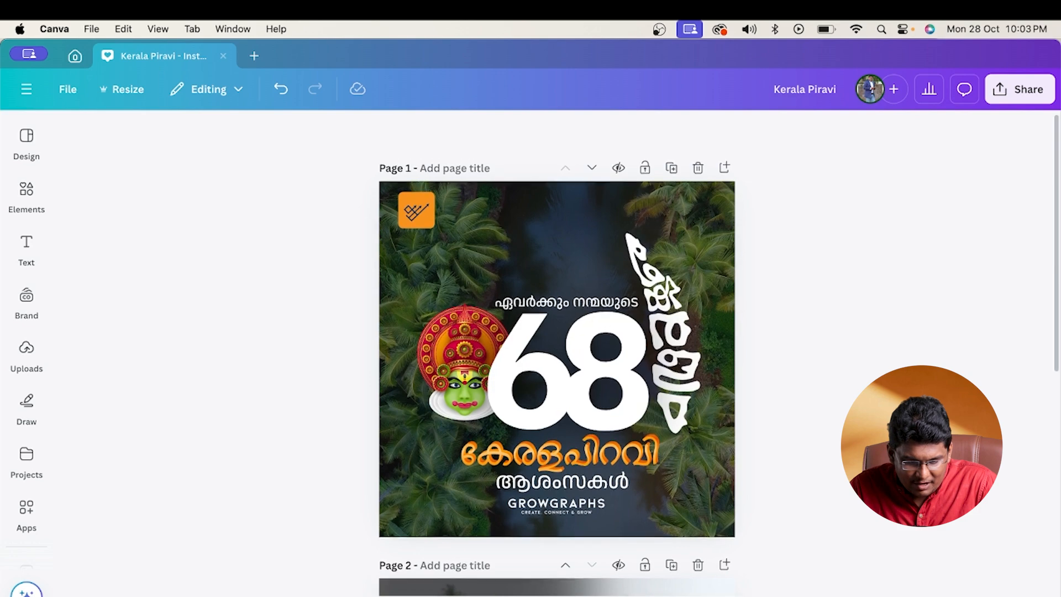
pyautogui.scroll(-7, 823, 446)
pyautogui.press('super+v')
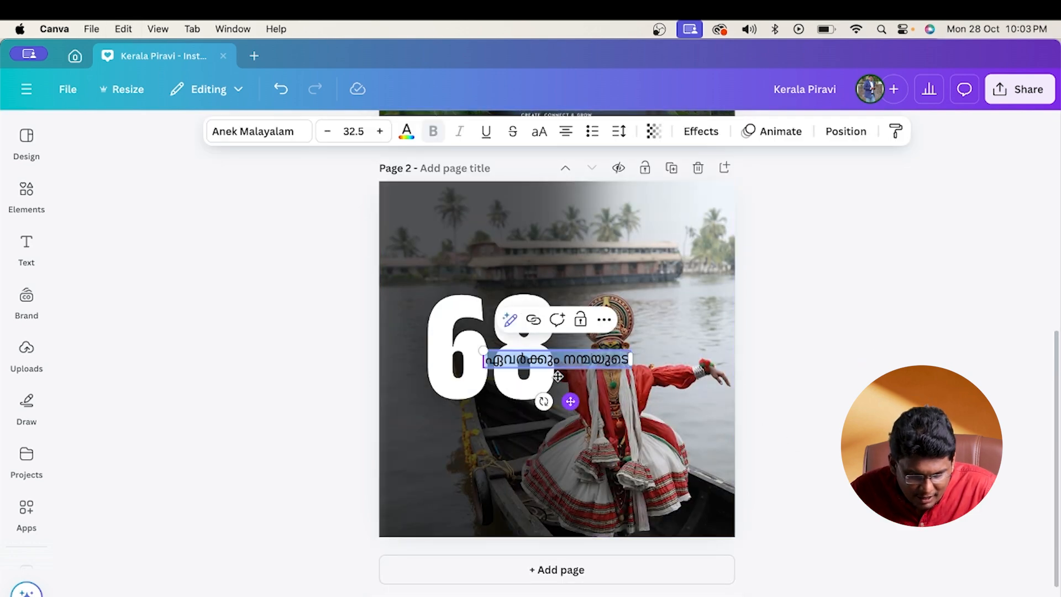
pyautogui.moveTo(572, 400); pyautogui.dragTo(529, 320)
pyautogui.moveTo(587, 289); pyautogui.dragTo(553, 289)
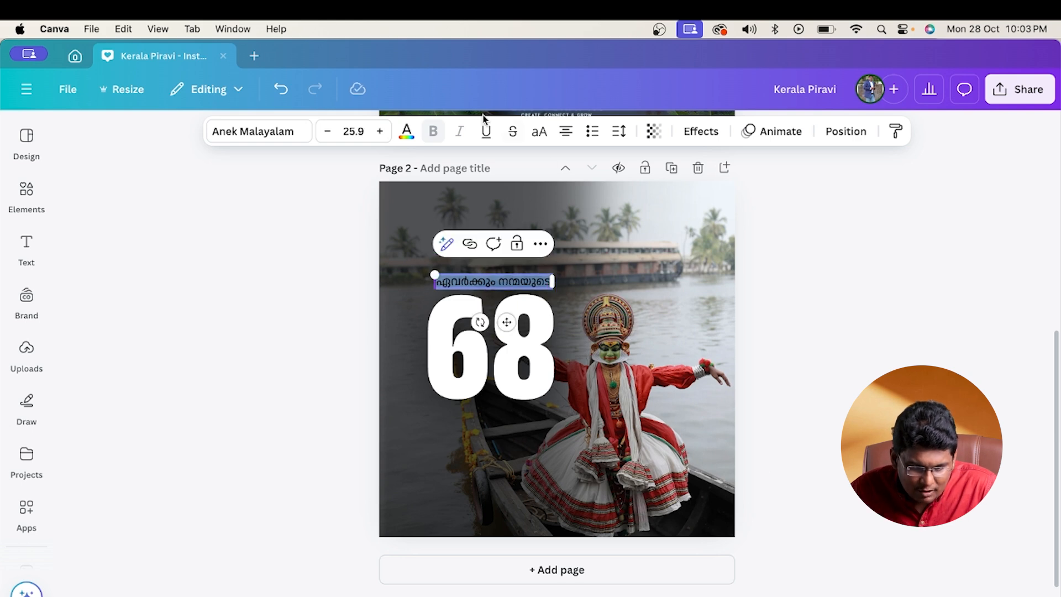
# - Change the ഏവർക്കും നന്മയുടെ text to white and nudge it into line above the 68
pyautogui.click(407, 132)
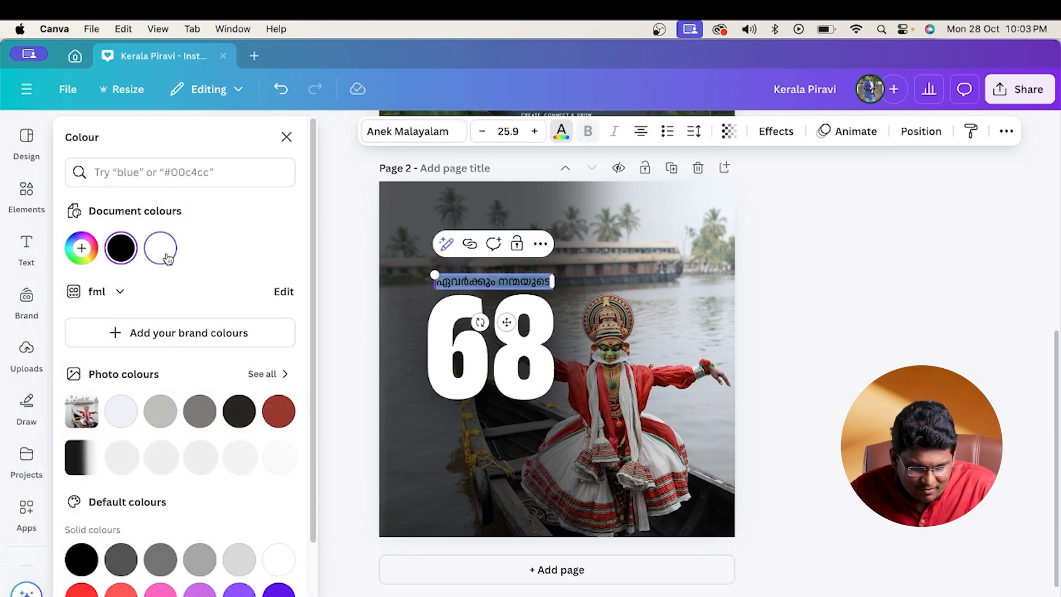
pyautogui.click(867, 374)
pyautogui.click(868, 373)
pyautogui.moveTo(506, 276); pyautogui.dragTo(502, 276)
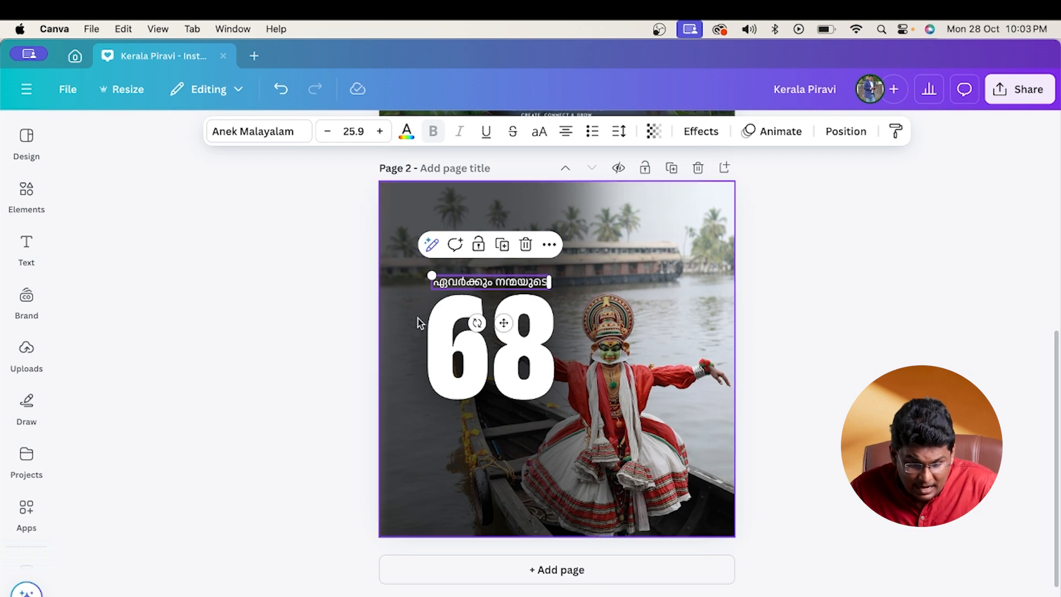
# - Copy the lines കേരളപിറവി and ആശംസകൾ from Kuttipencil onto page 2 in Canva and fit them directly below the 68 at about size 41.9
pyautogui.press('super+Tab')
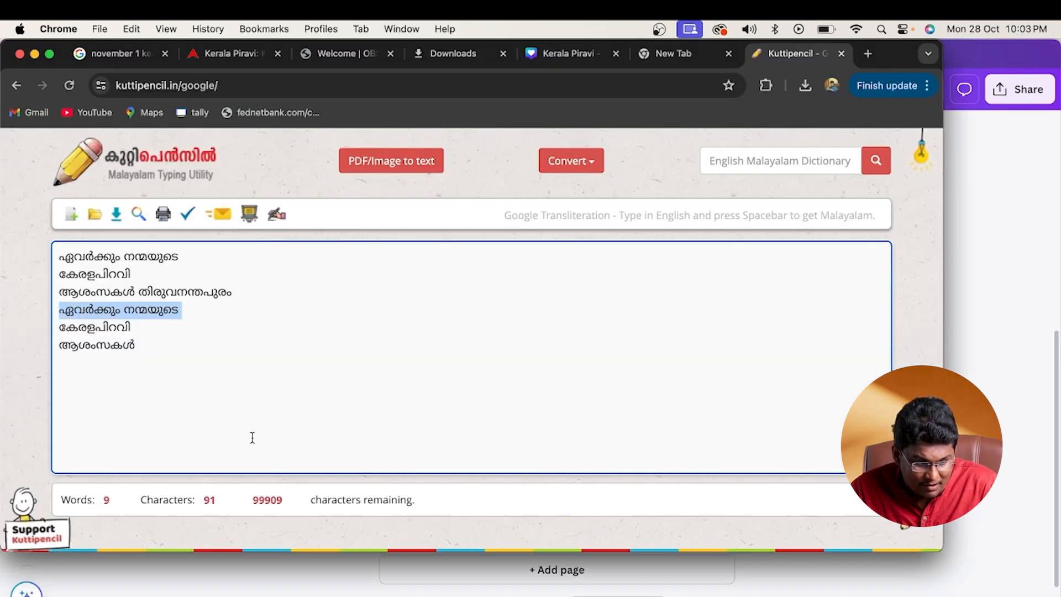
pyautogui.moveTo(140, 331); pyautogui.dragTo(52, 330)
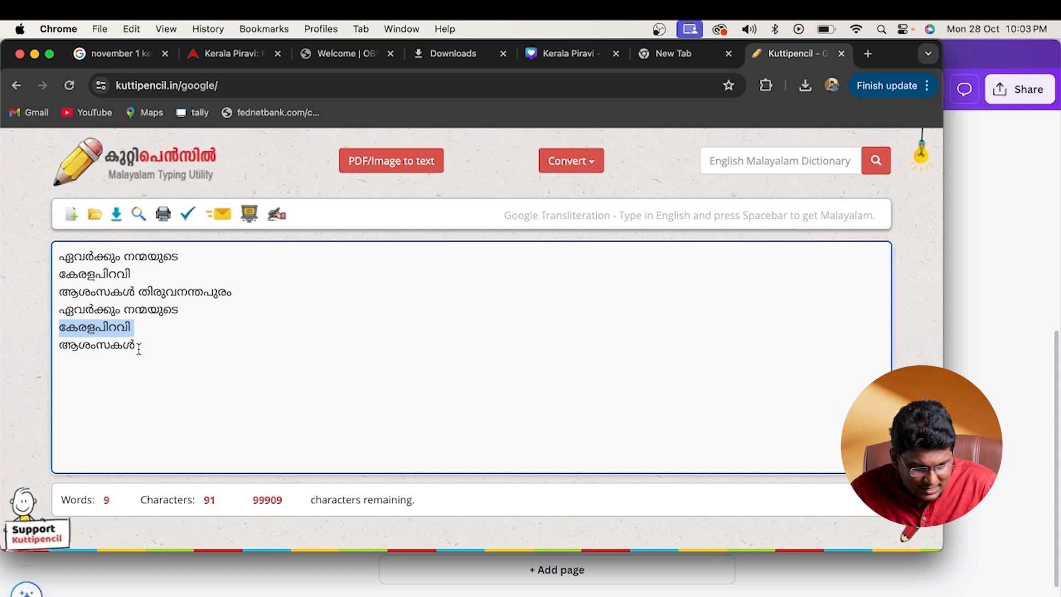
pyautogui.moveTo(139, 349); pyautogui.dragTo(46, 332)
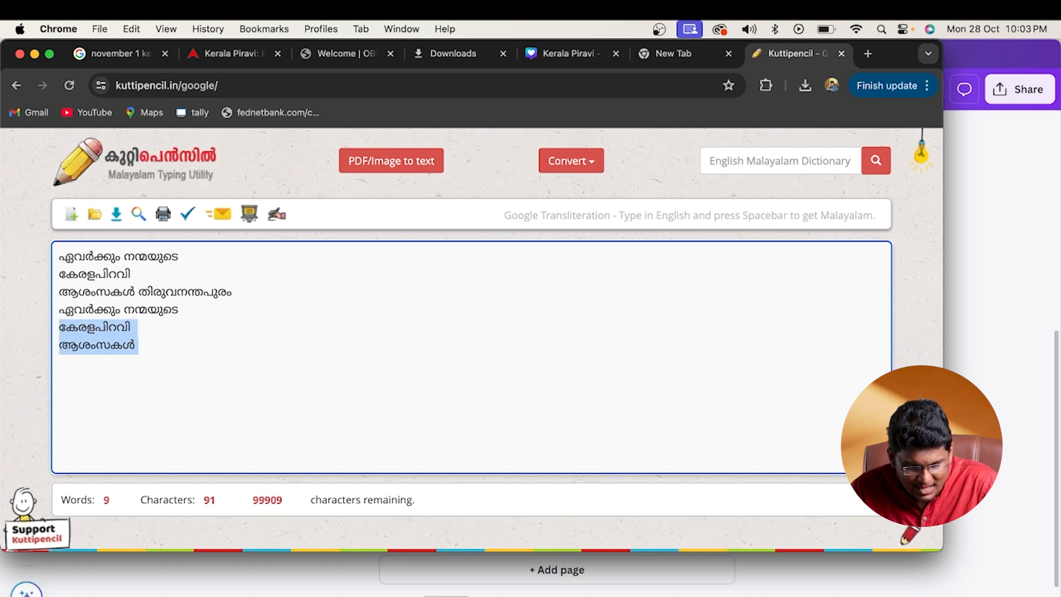
pyautogui.press('super+Tab')
pyautogui.press('super+v')
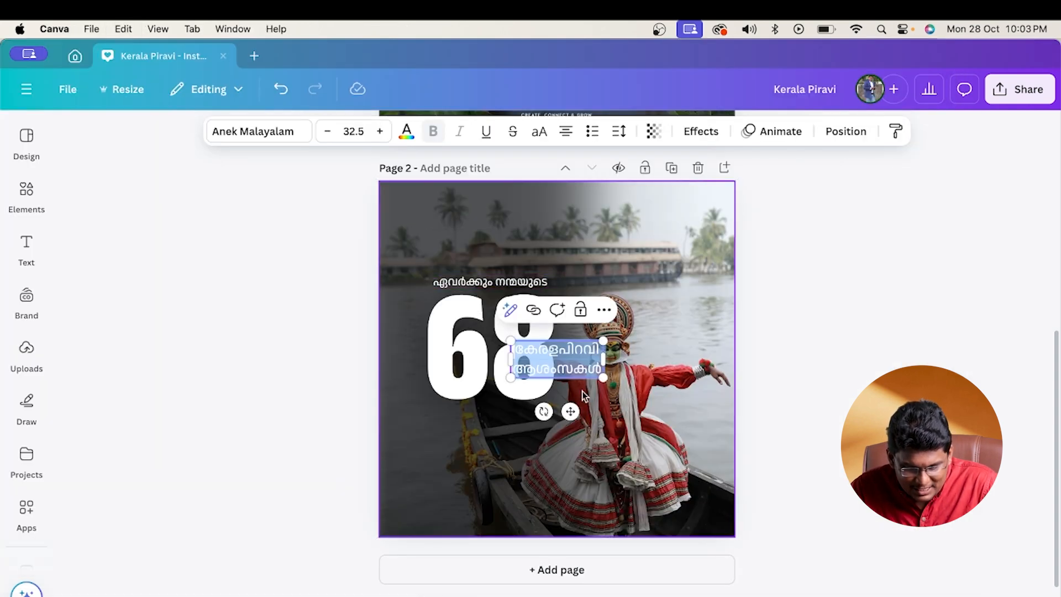
pyautogui.moveTo(570, 412); pyautogui.dragTo(497, 473)
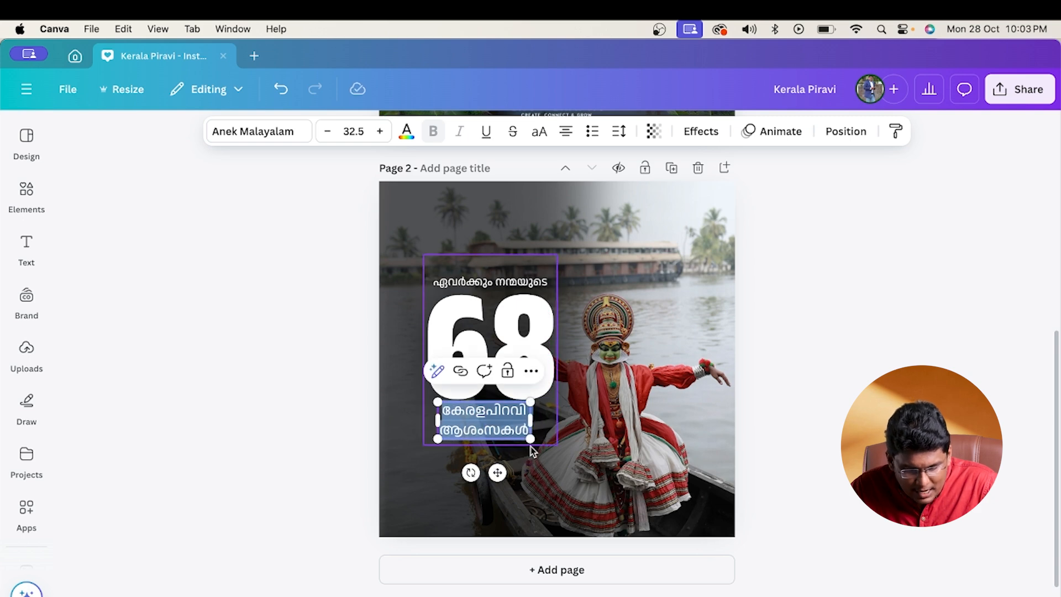
pyautogui.moveTo(530, 438); pyautogui.dragTo(442, 413)
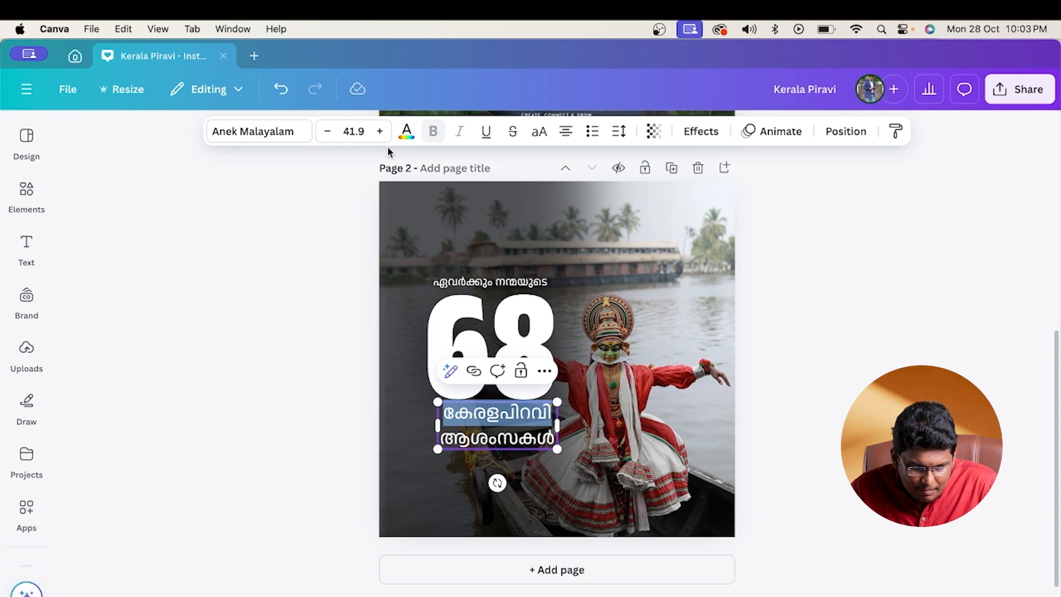
# - Set the കേരളപിറവി line in Anek Malayalam Condensed ExtraBold and enlarge it to match the width of ആശംസകൾ
pyautogui.click(380, 131)
pyautogui.click(380, 131)
pyautogui.click(379, 131)
pyautogui.click(380, 131)
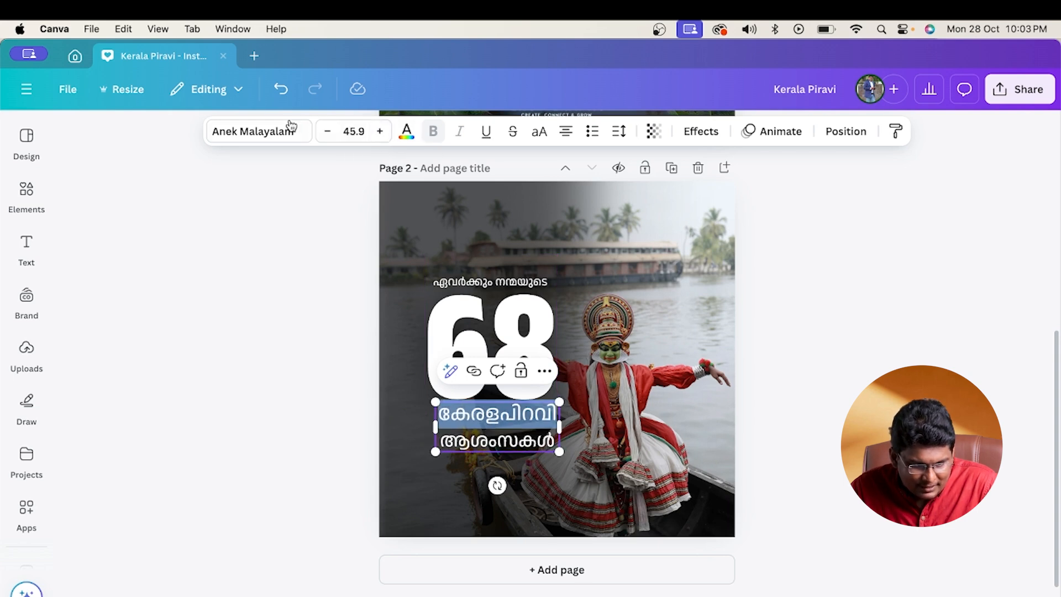
pyautogui.click(282, 131)
pyautogui.click(155, 308)
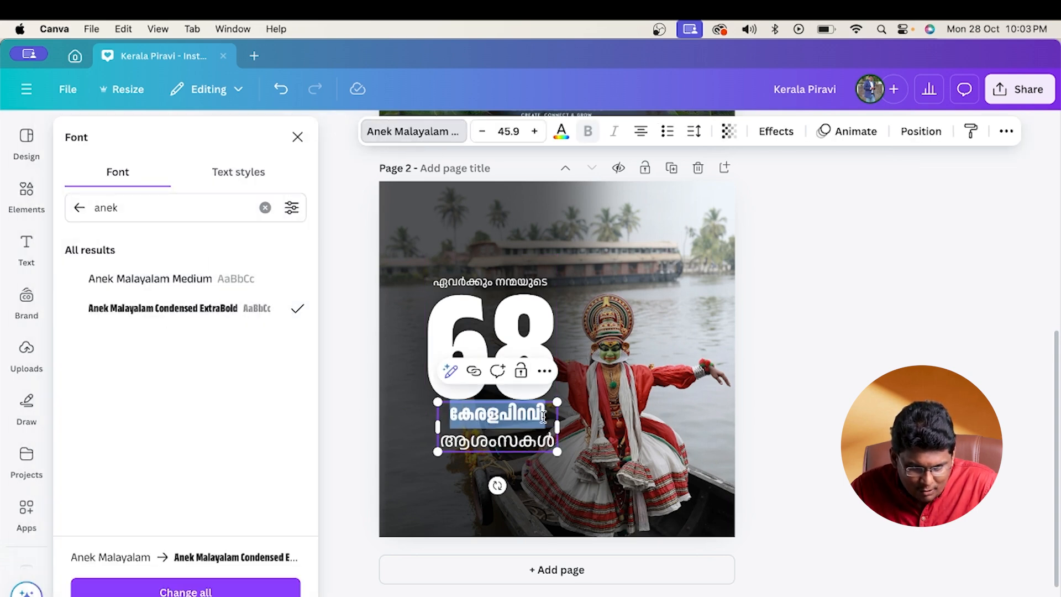
pyautogui.click(533, 131)
pyautogui.click(534, 132)
pyautogui.click(534, 132)
pyautogui.click(534, 131)
pyautogui.click(534, 131)
pyautogui.click(534, 131)
pyautogui.click(534, 132)
pyautogui.click(534, 132)
pyautogui.click(534, 131)
pyautogui.click(652, 386)
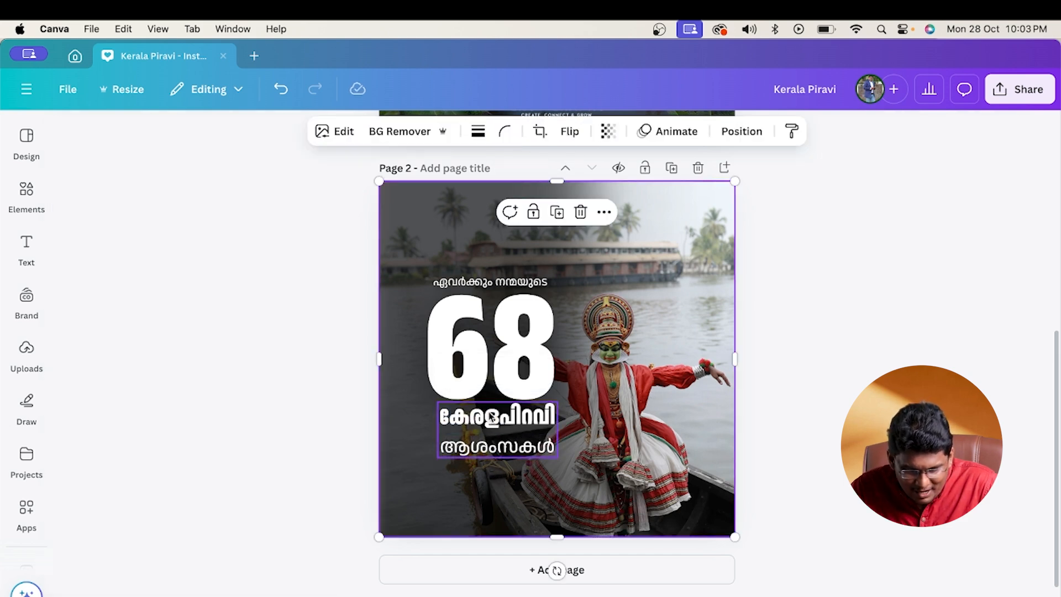
# - Shift the കേരളപിറവി ആശംസകൾ text block slightly left under the 68 and tighten its line spacing
pyautogui.click(491, 424)
pyautogui.click(513, 436)
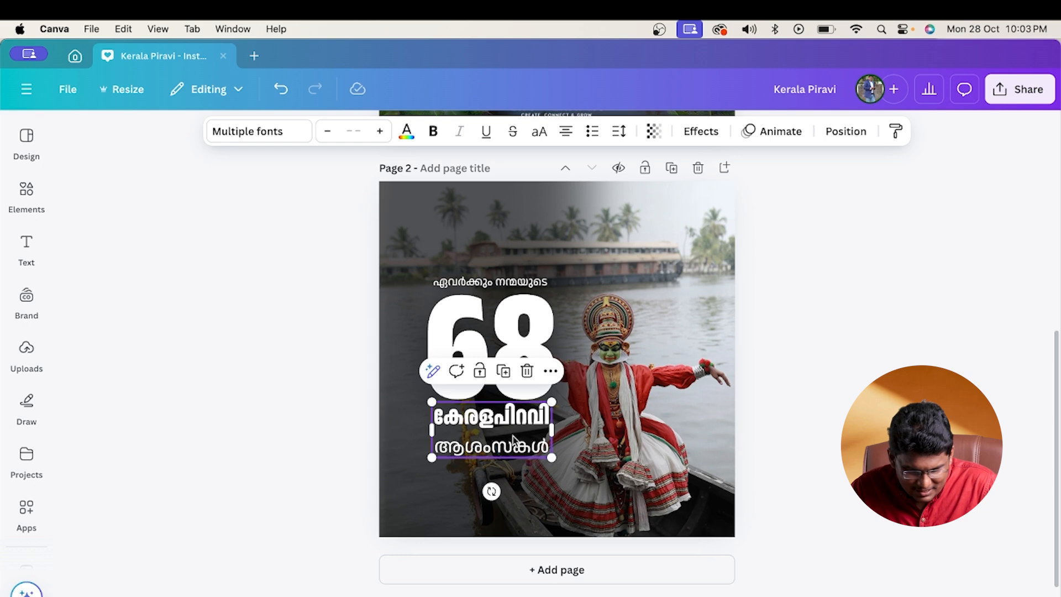
pyautogui.click(513, 436)
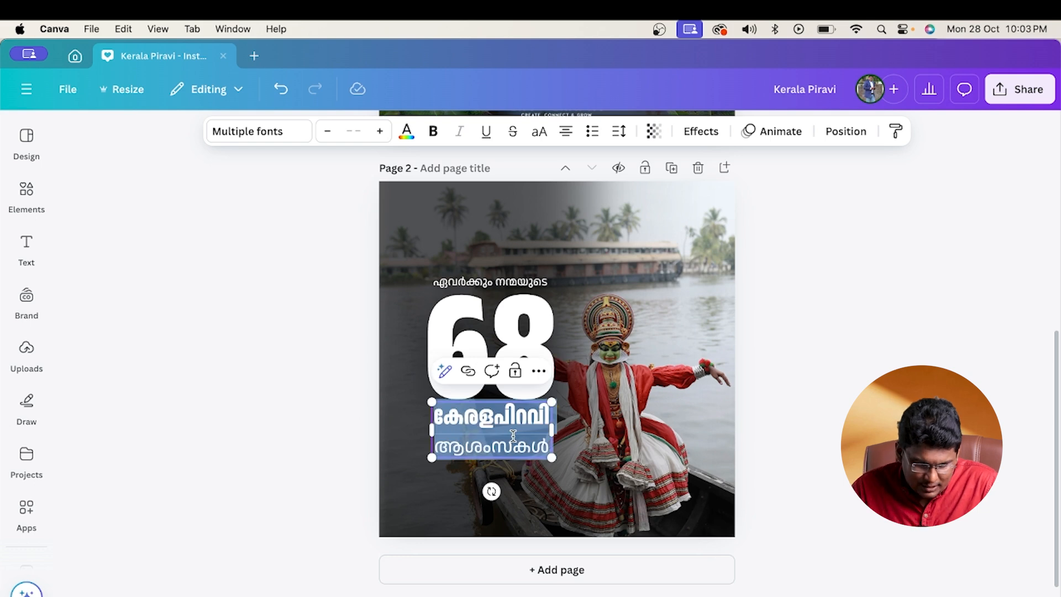
pyautogui.click(620, 132)
pyautogui.moveTo(591, 244); pyautogui.dragTo(571, 254)
pyautogui.click(914, 325)
pyautogui.click(916, 324)
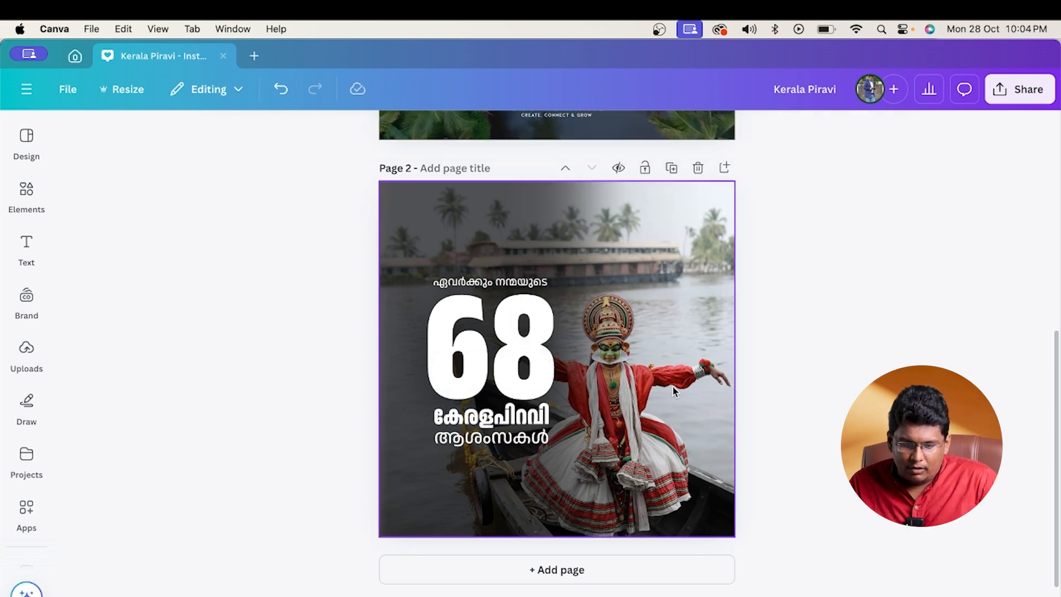
pyautogui.scroll(5, 680, 389)
pyautogui.scroll(-3, 603, 400)
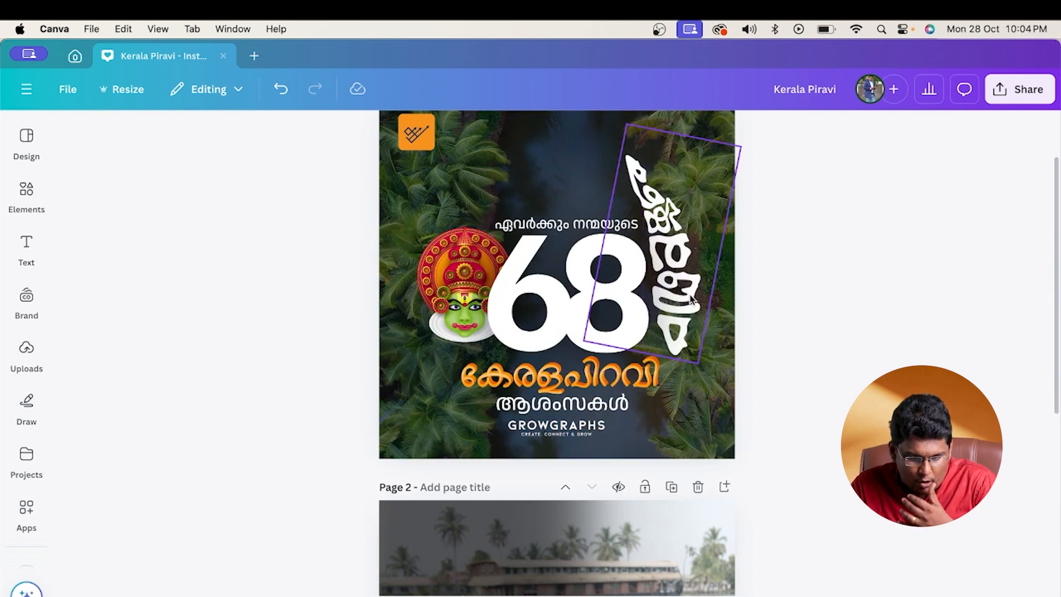
pyautogui.click(580, 430)
pyautogui.scroll(-10, 612, 494)
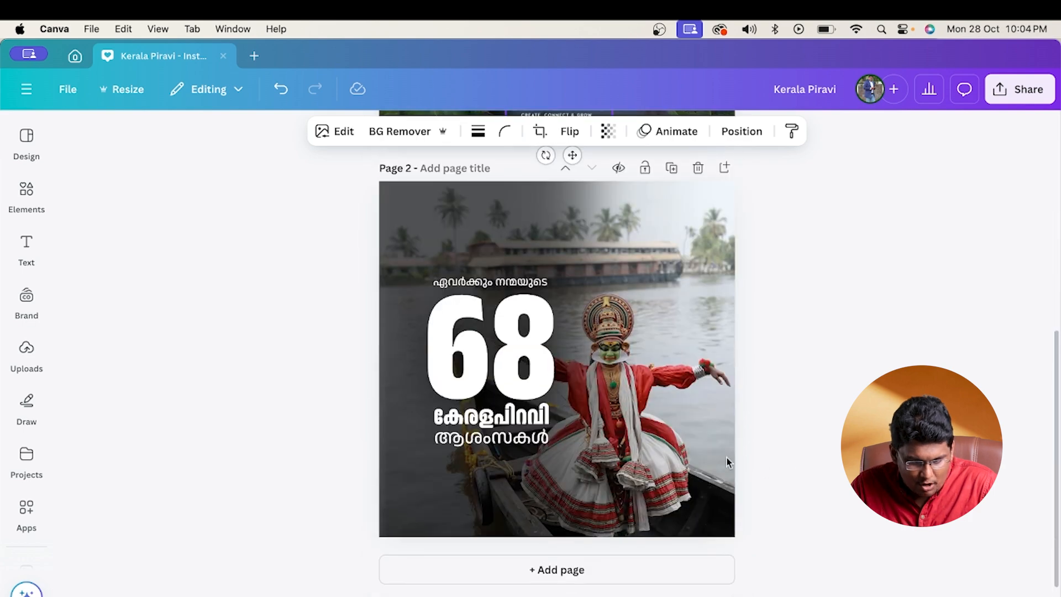
# - Enlarge the greeting line, the 68 and the two-line text together and reposition them over the dark area of page 2
pyautogui.click(475, 284)
pyautogui.keyDown('shift'); pyautogui.click(473, 336); pyautogui.keyUp('shift')
pyautogui.keyDown('shift'); pyautogui.click(505, 416); pyautogui.keyUp('shift')
pyautogui.moveTo(559, 445); pyautogui.dragTo(586, 485)
pyautogui.moveTo(562, 453); pyautogui.dragTo(553, 430)
pyautogui.click(747, 412)
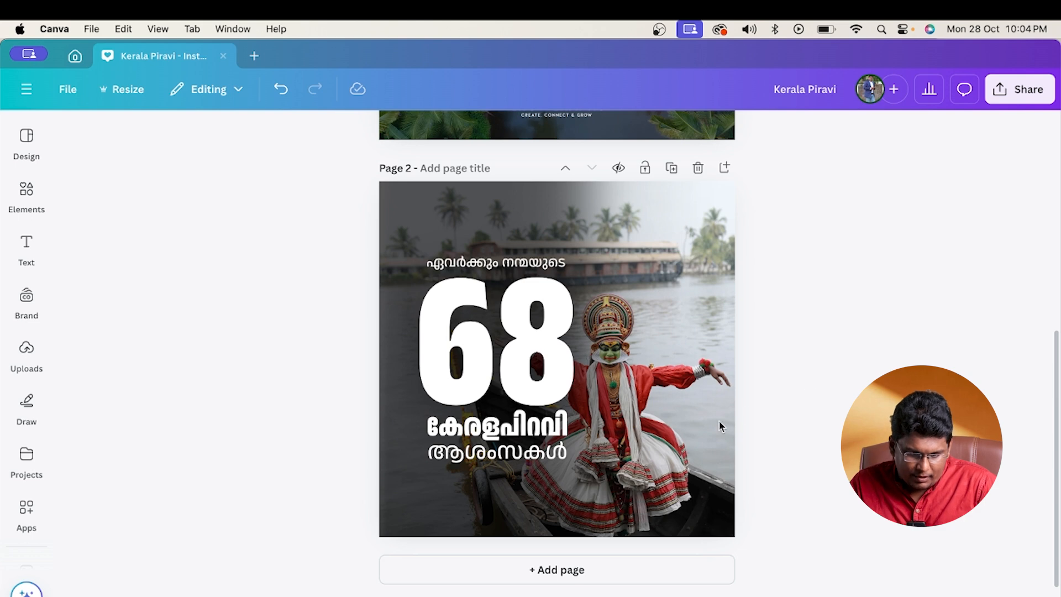
# - Color the കേരളപിറവി line yellow and fit the two-line text block closer beneath the 68
pyautogui.click(449, 442)
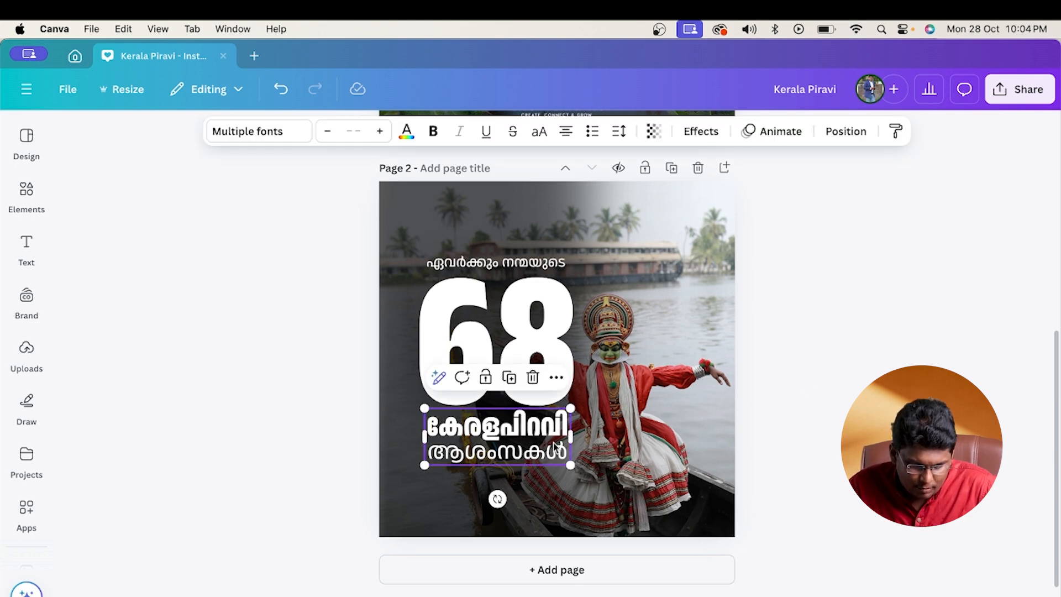
pyautogui.moveTo(429, 451); pyautogui.dragTo(544, 453)
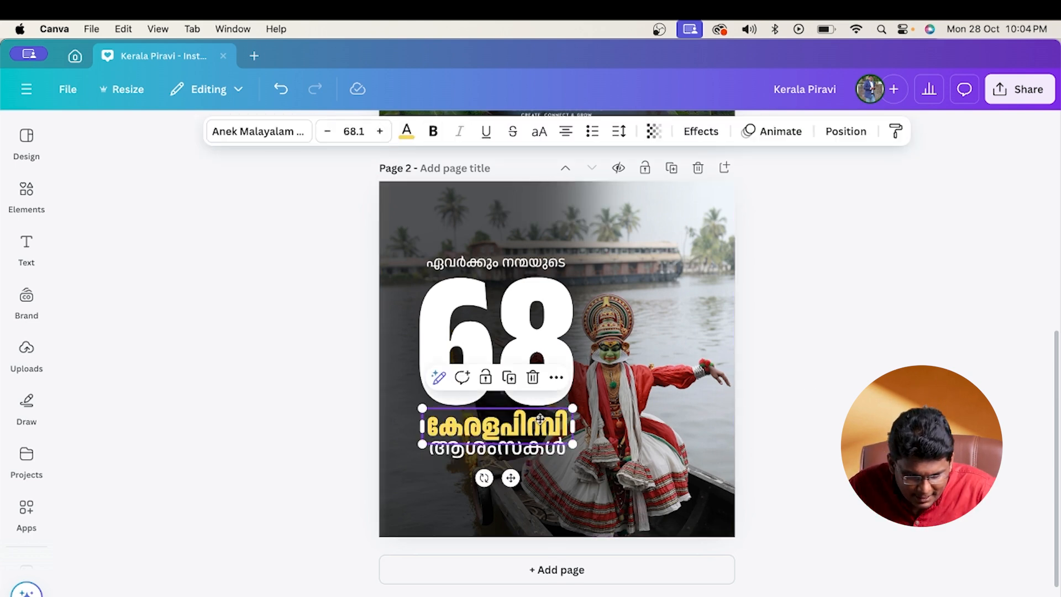
pyautogui.moveTo(539, 425); pyautogui.dragTo(539, 421)
# - Nudge the ഏവർക്കും നന്മയുടെ line slightly right and down so it sits closer above the 68
pyautogui.click(518, 270)
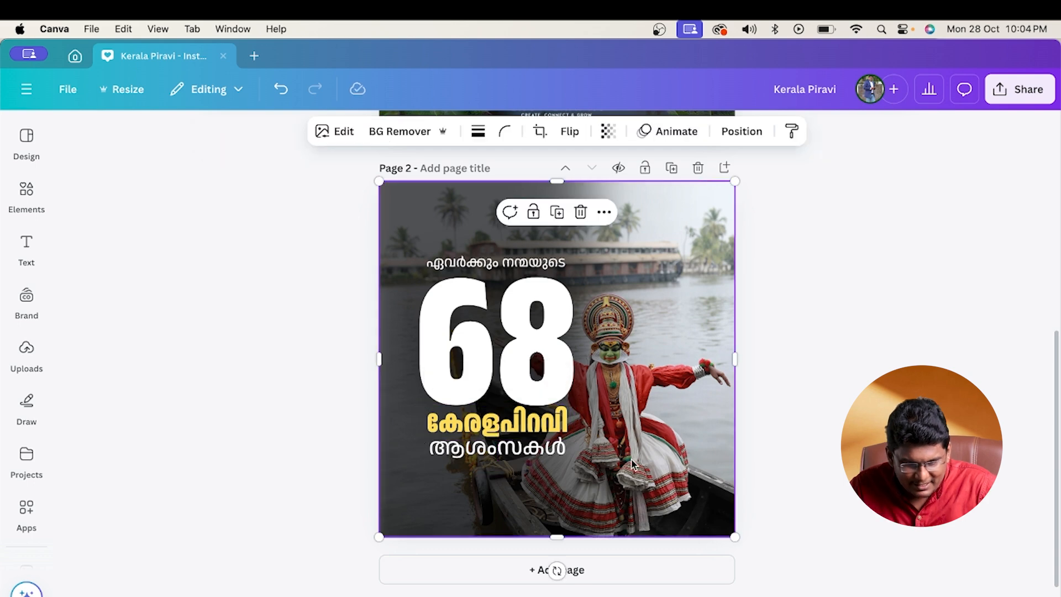
pyautogui.click(520, 269)
pyautogui.press('Right')
pyautogui.press('Right')
pyautogui.press('Right')
pyautogui.press('Right')
pyautogui.press('Right')
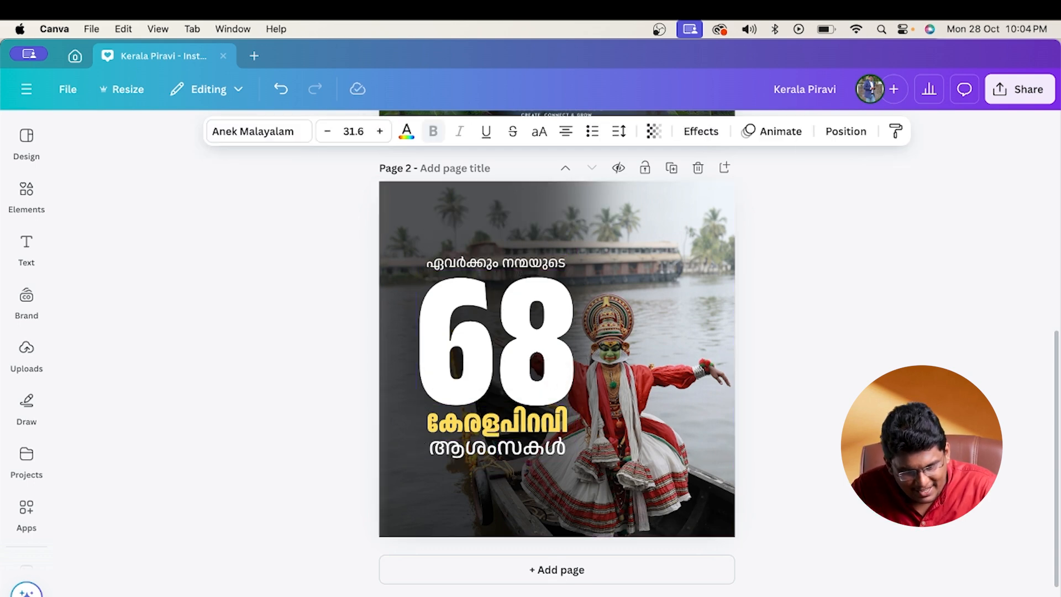
pyautogui.press('Down')
pyautogui.press('Down')
pyautogui.press('Down')
pyautogui.click(821, 360)
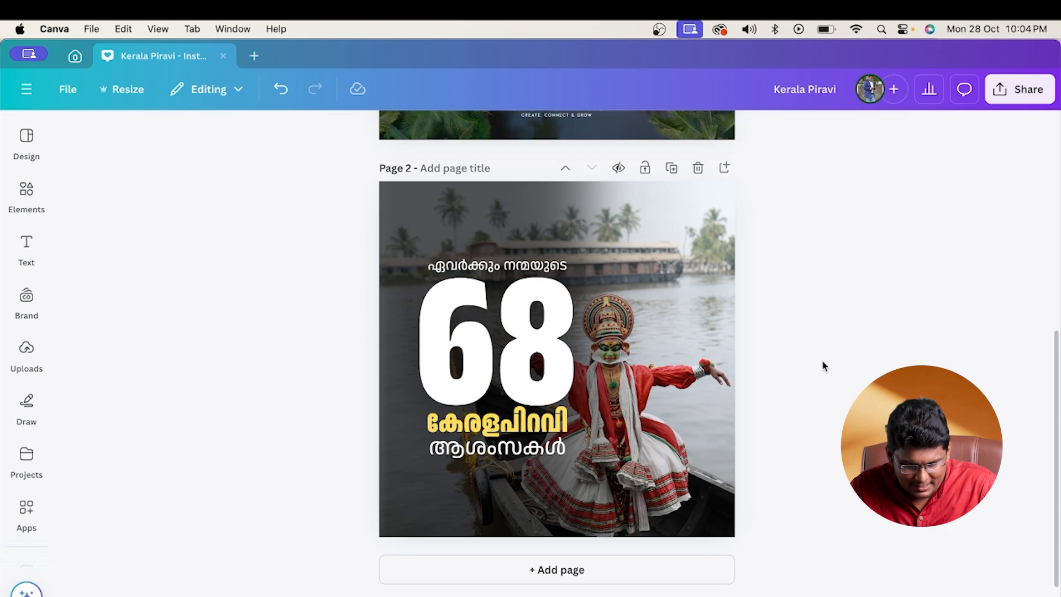
pyautogui.click(623, 486)
pyautogui.click(806, 447)
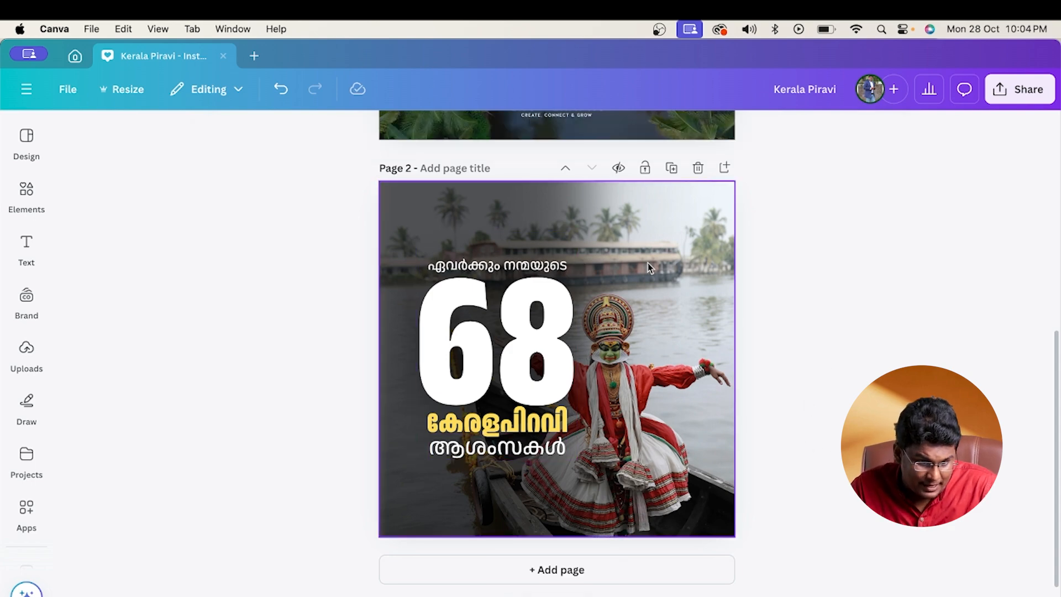
# - Check the orange logo on page 1 and browse the uploaded images for a logo to use on page 2
pyautogui.scroll(7, 648, 263)
pyautogui.click(426, 229)
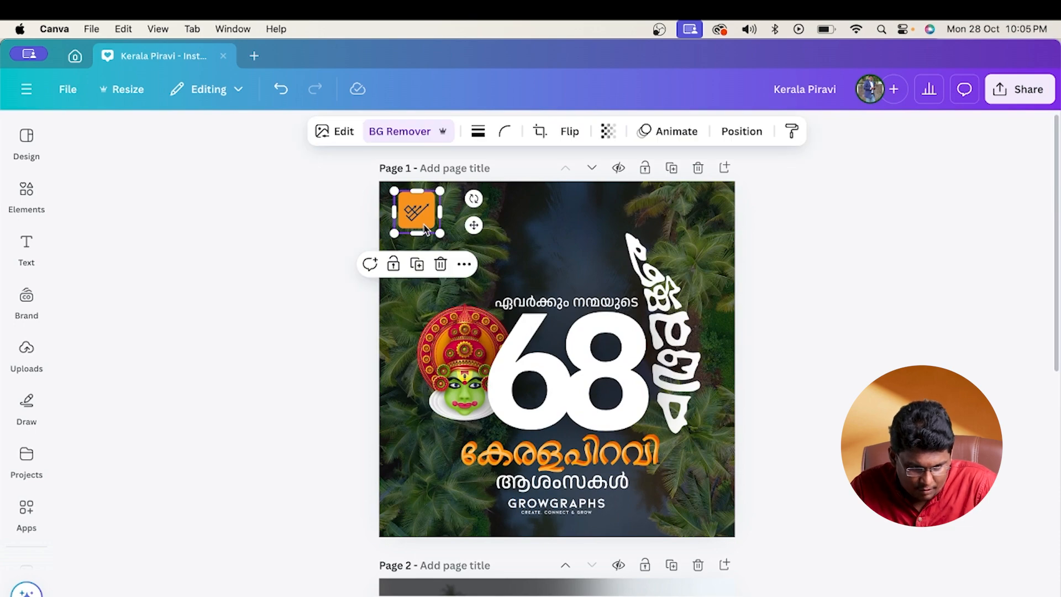
pyautogui.click(843, 358)
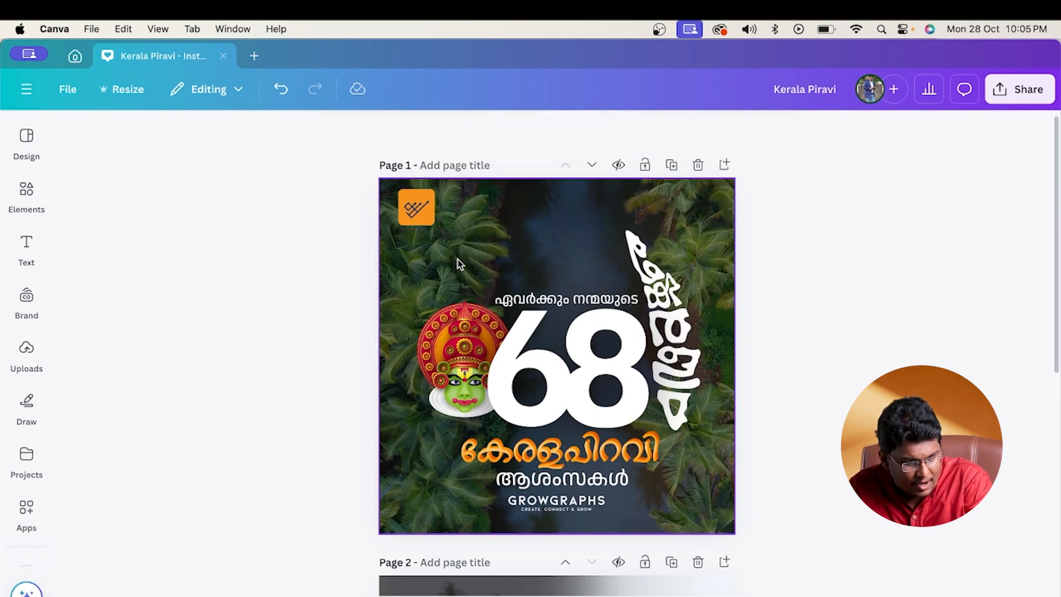
pyautogui.scroll(-7, 525, 355)
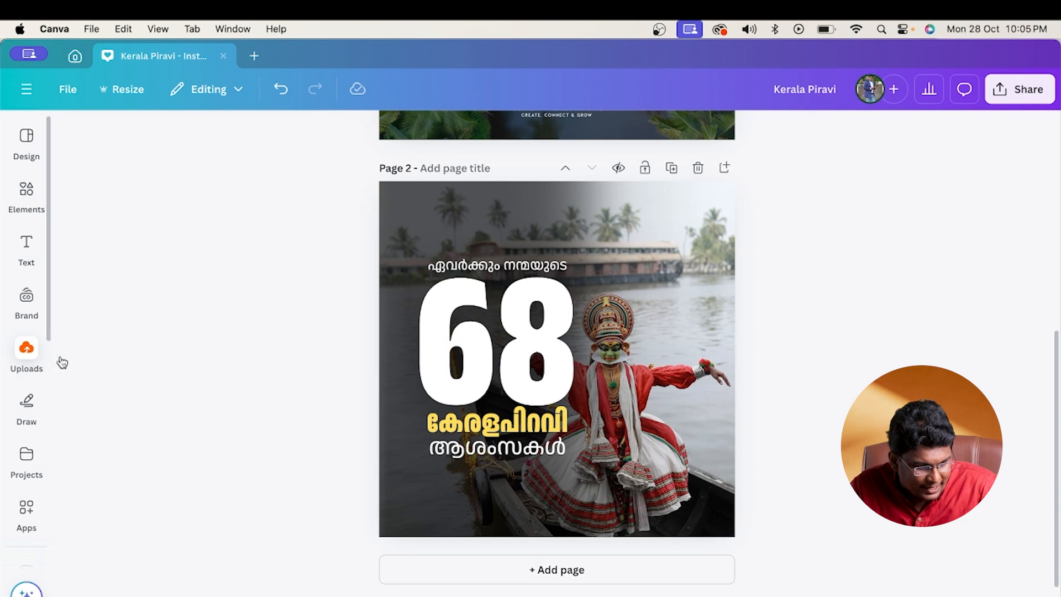
pyautogui.click(28, 354)
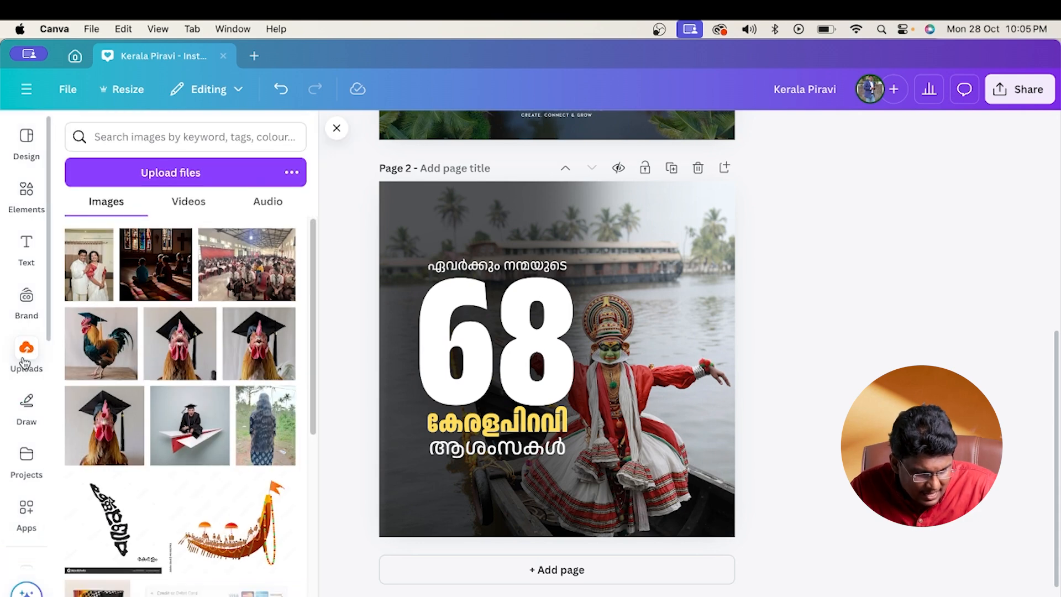
pyautogui.scroll(-5, 216, 486)
pyautogui.scroll(-10, 212, 472)
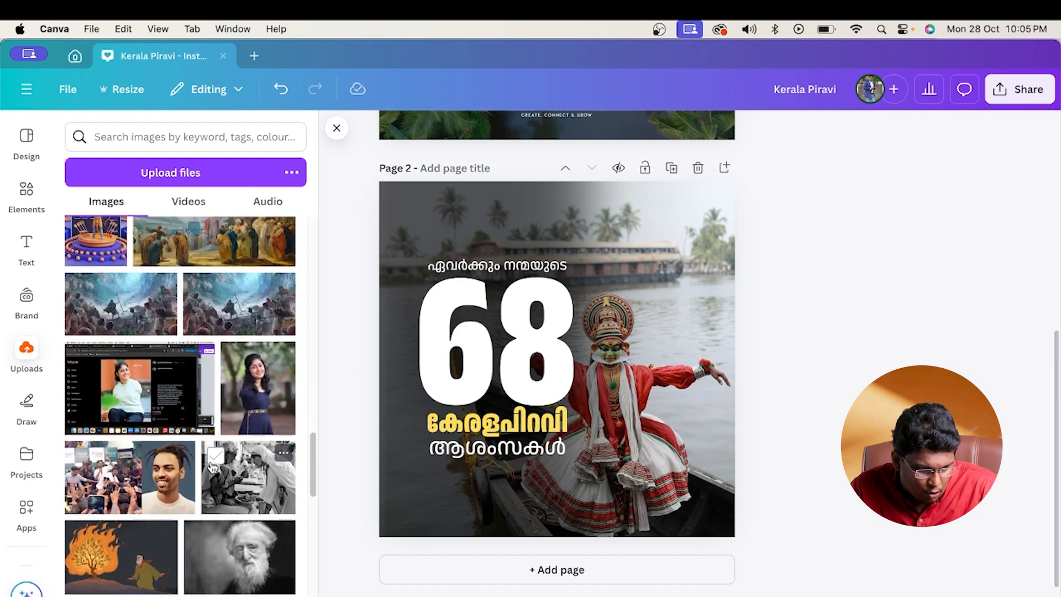
pyautogui.scroll(5, 212, 467)
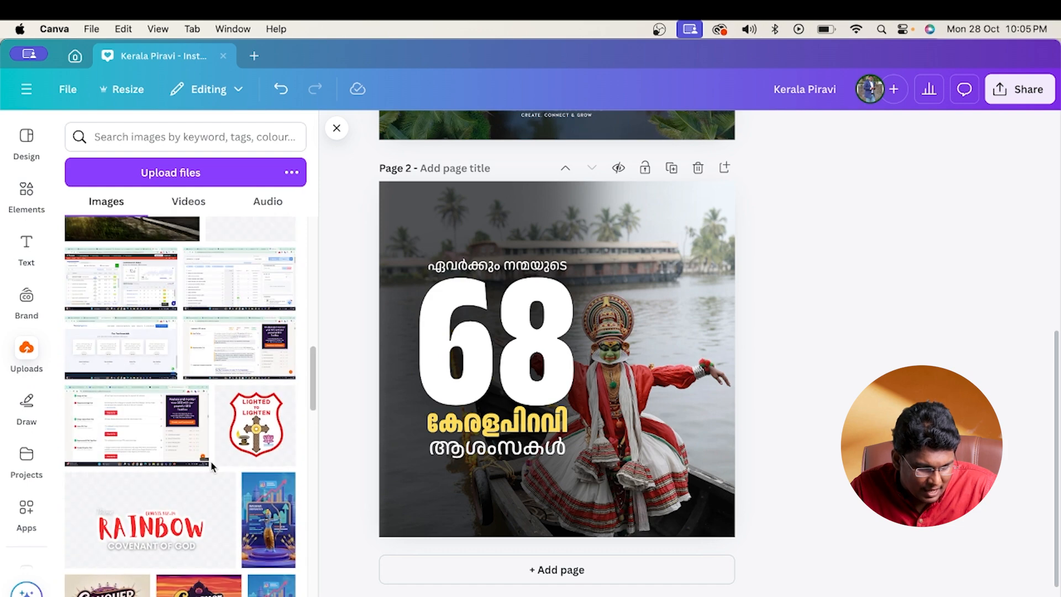
pyautogui.click(202, 177)
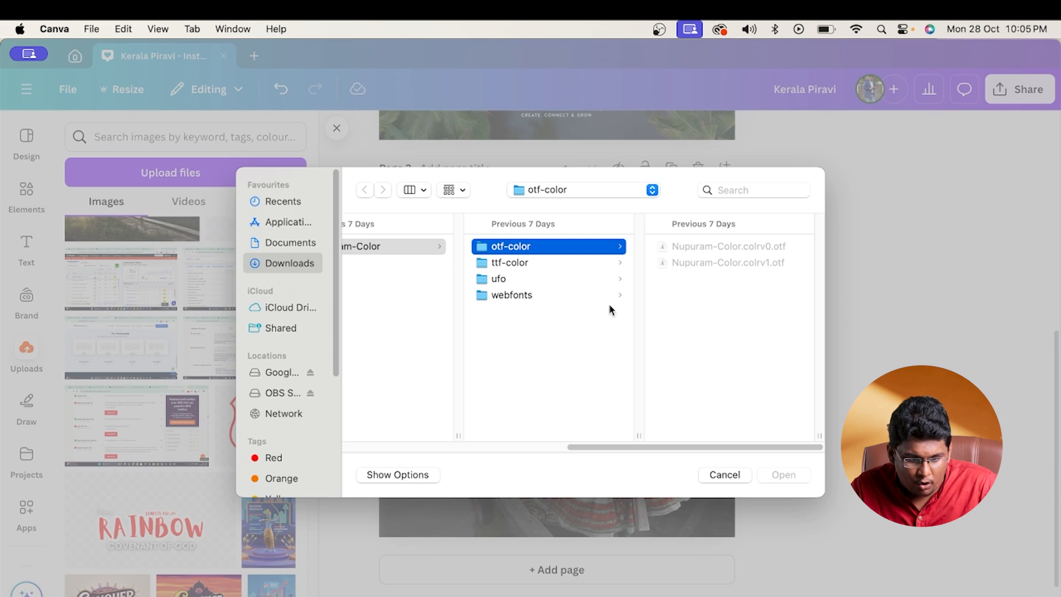
pyautogui.click(291, 244)
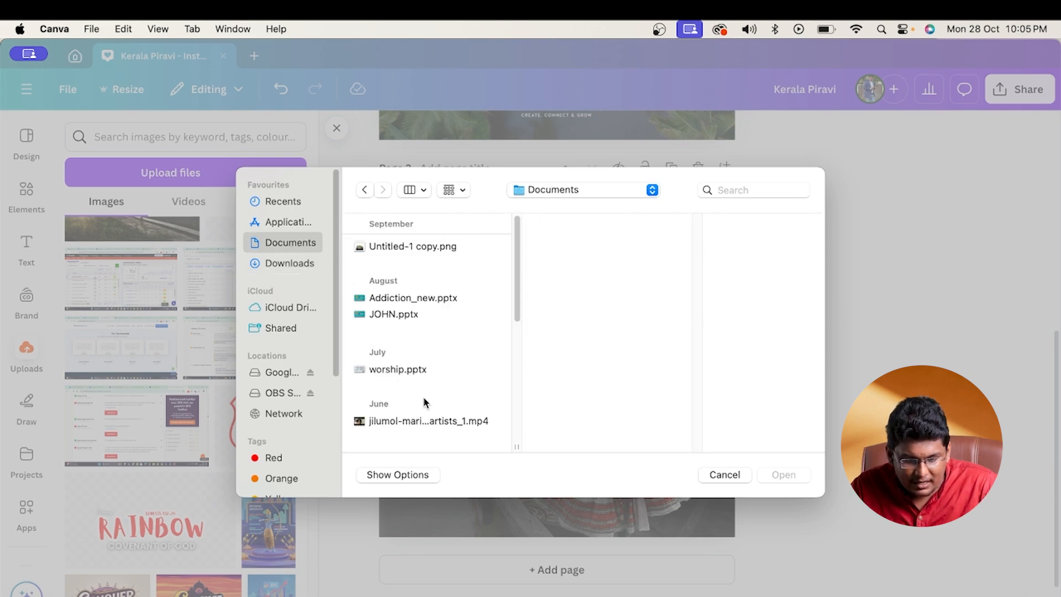
pyautogui.scroll(-5, 422, 403)
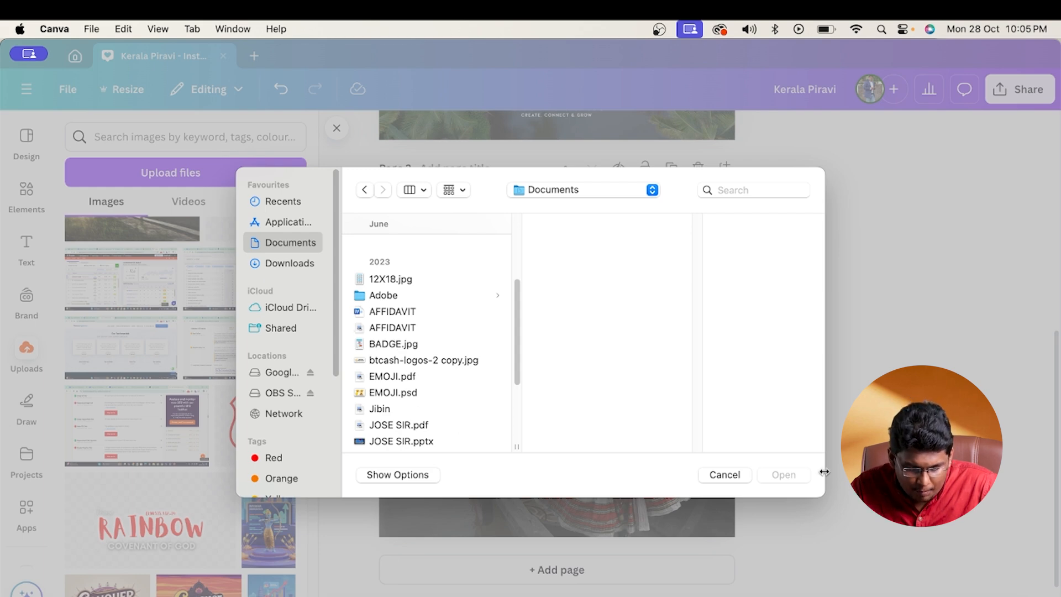
pyautogui.scroll(-5, 443, 420)
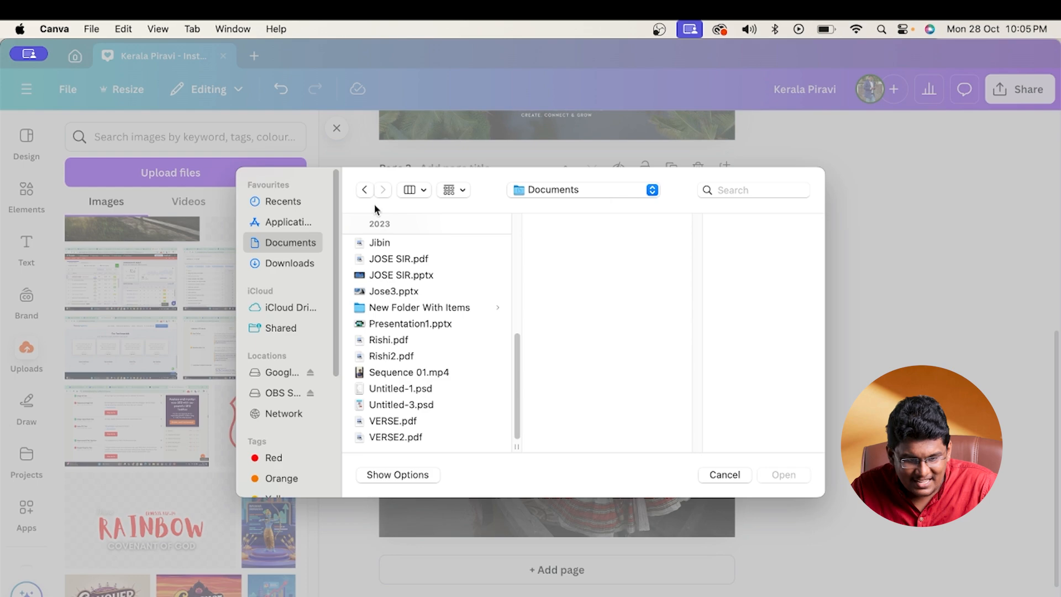
pyautogui.click(724, 476)
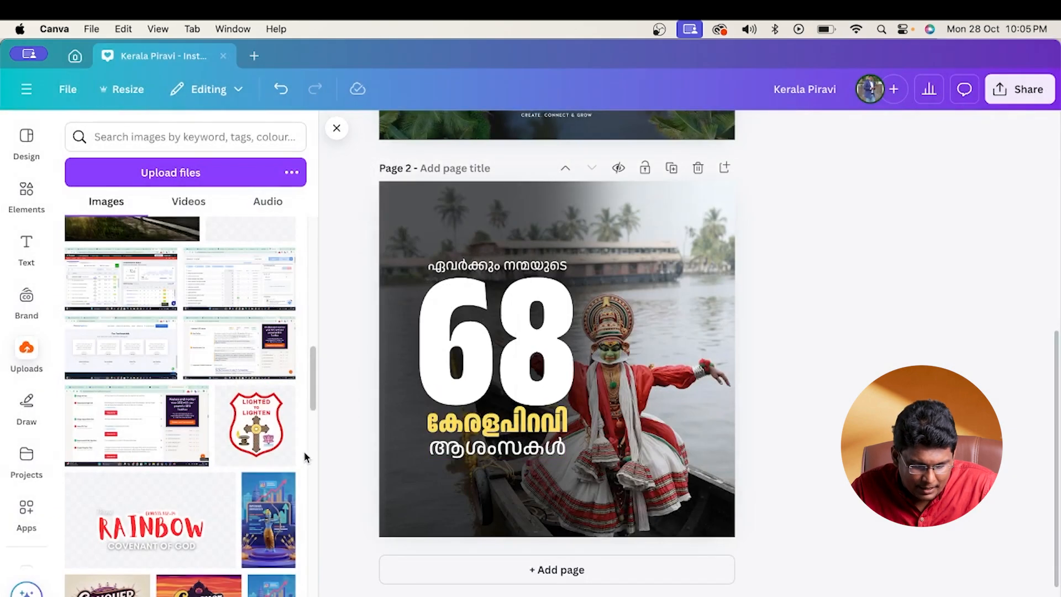
# - Look further through the uploaded images for a logo, including the older uploads
pyautogui.scroll(-15, 305, 456)
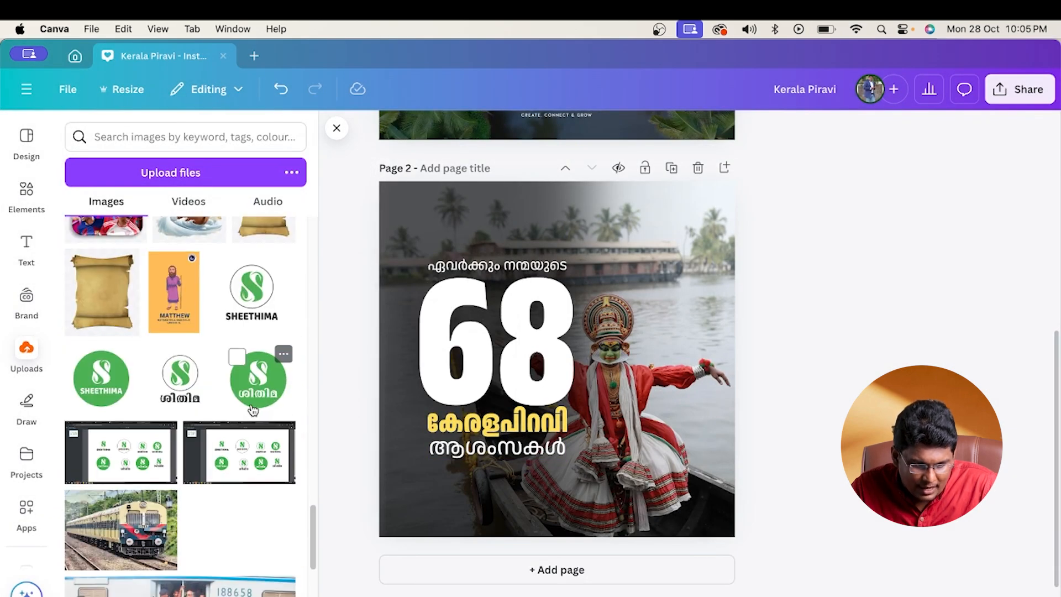
pyautogui.scroll(-3, 252, 409)
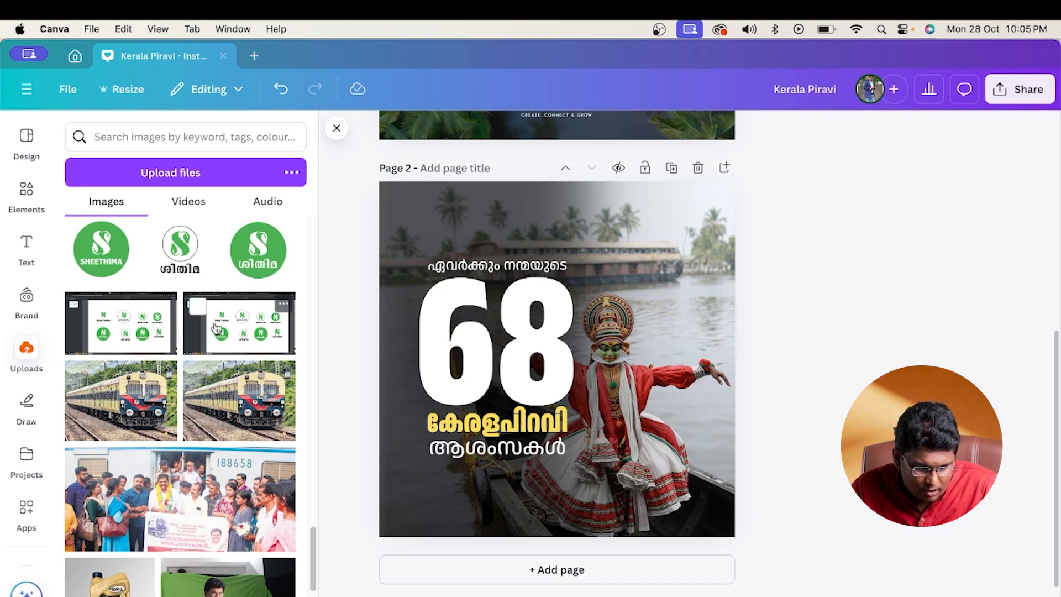
pyautogui.scroll(-8, 212, 366)
pyautogui.scroll(-8, 219, 360)
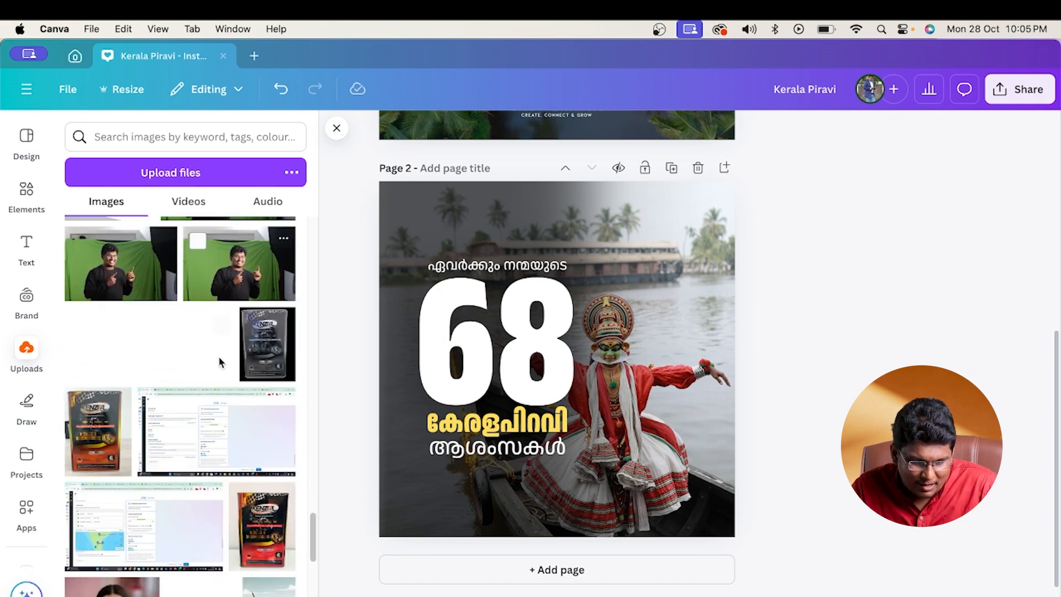
pyautogui.scroll(9, 227, 378)
pyautogui.scroll(6, 221, 376)
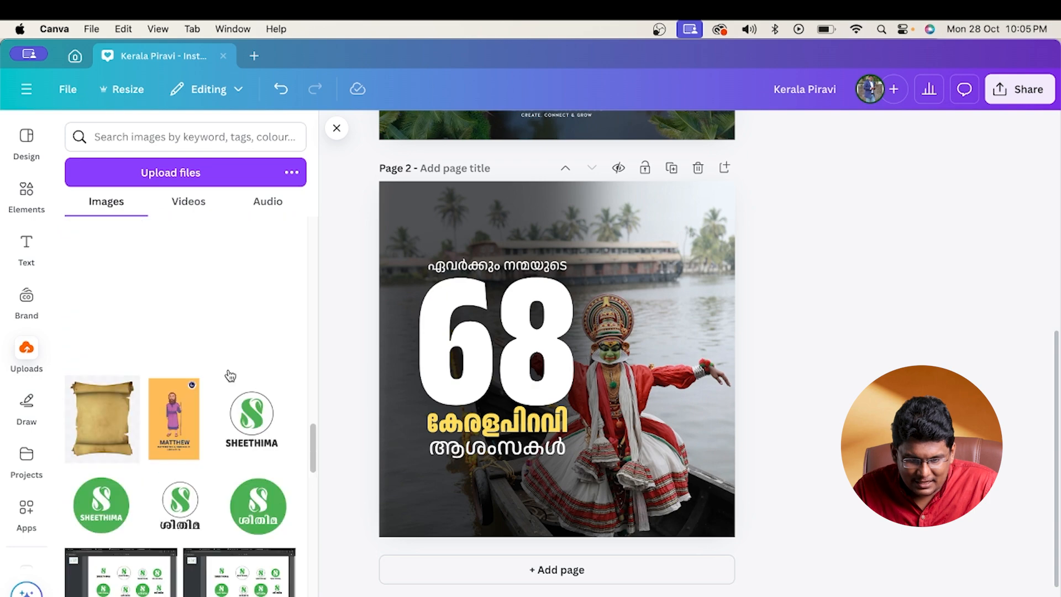
pyautogui.scroll(4, 815, 260)
pyautogui.scroll(-4, 610, 332)
pyautogui.scroll(5, 609, 333)
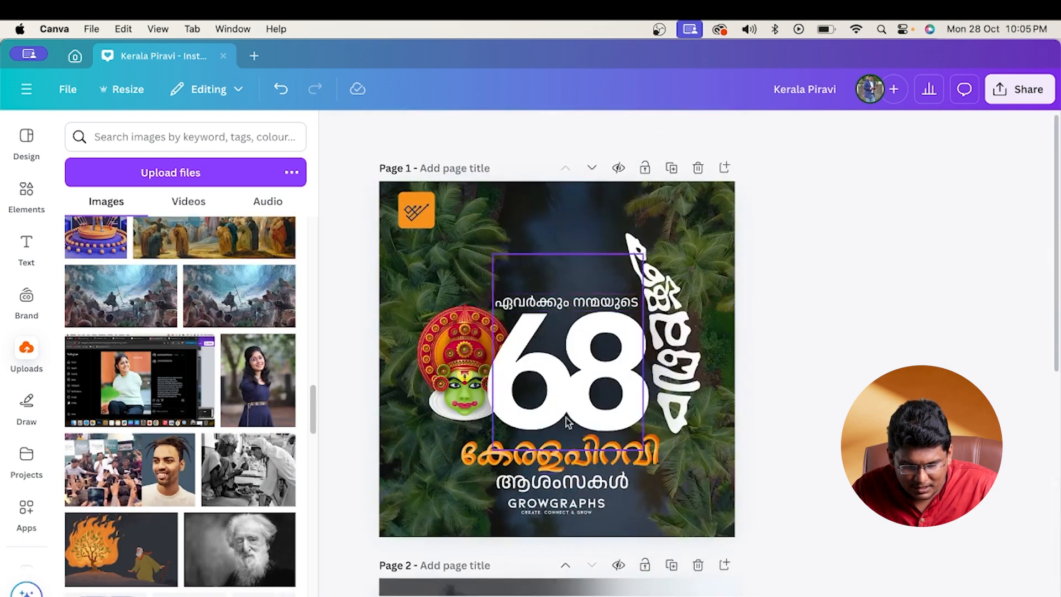
# - Copy the orange logo and the GROWGRAPHS wordmark from page 1 and paste both onto page 2
pyautogui.click(558, 500)
pyautogui.keyDown('shift'); pyautogui.click(408, 213); pyautogui.keyUp('shift')
pyautogui.press('super+c')
pyautogui.scroll(-5, 551, 374)
pyautogui.press('super+v')
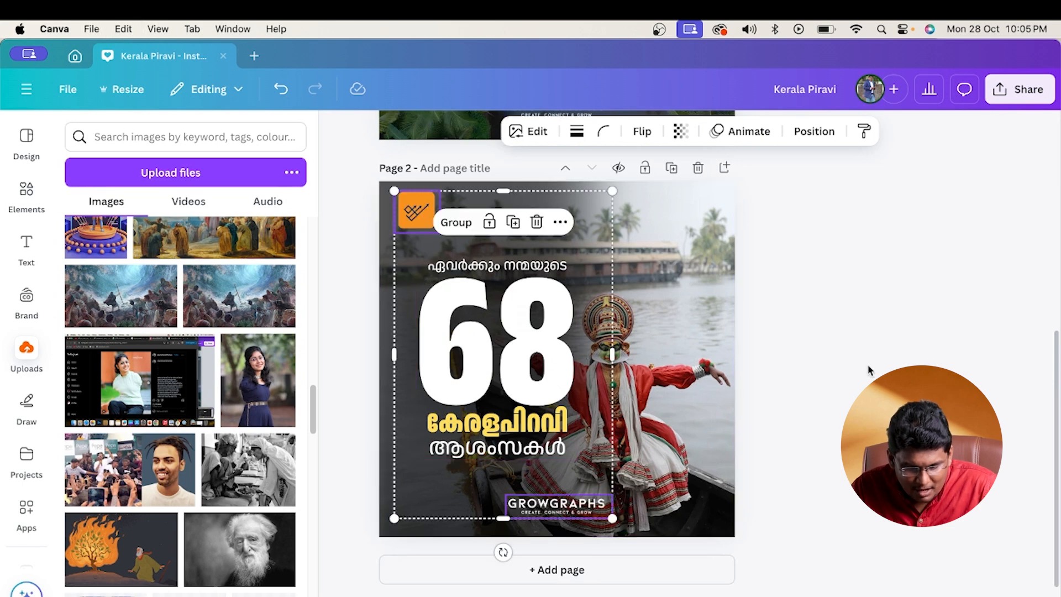
pyautogui.click(870, 367)
# - Move the GROWGRAPHS wordmark directly below ആശംസകൾ on page 2 and enlarge it to nearly the text's width
pyautogui.click(561, 506)
pyautogui.moveTo(564, 515); pyautogui.dragTo(530, 488)
pyautogui.click(562, 500)
pyautogui.click(528, 481)
pyautogui.click(873, 431)
pyautogui.click(690, 427)
pyautogui.click(873, 431)
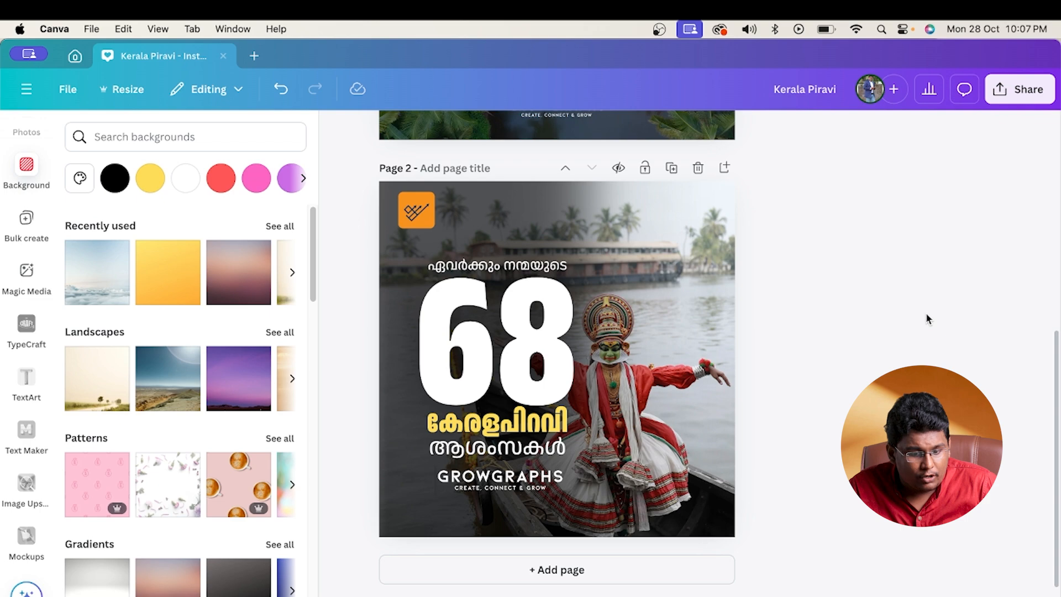
# - Find the Text Maker app by replacing the TextArt search among the apps, and open it
pyautogui.scroll(5, 851, 354)
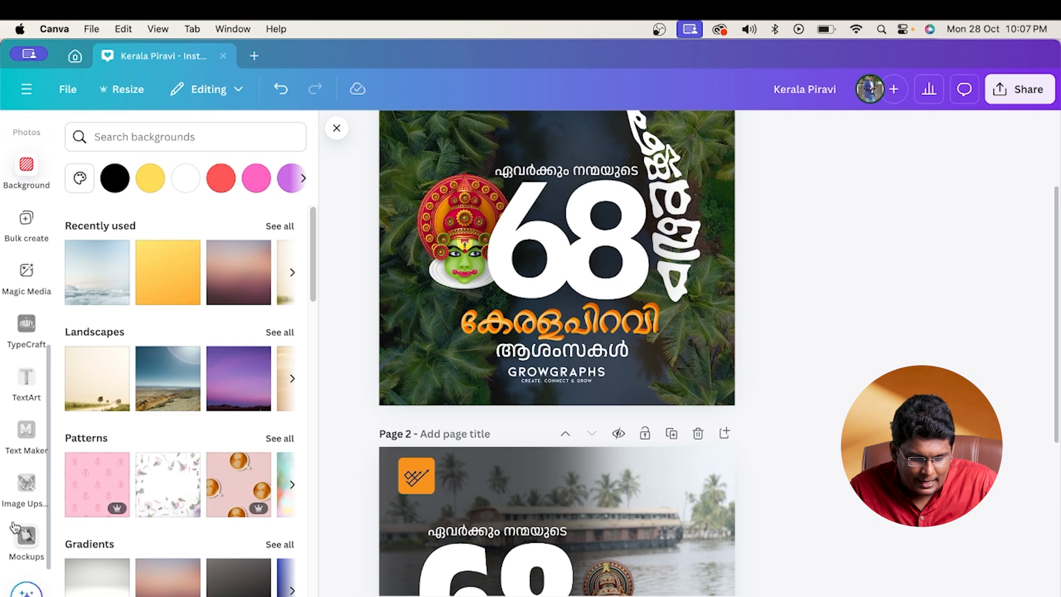
pyautogui.scroll(5, 17, 442)
pyautogui.click(27, 362)
pyautogui.click(151, 135)
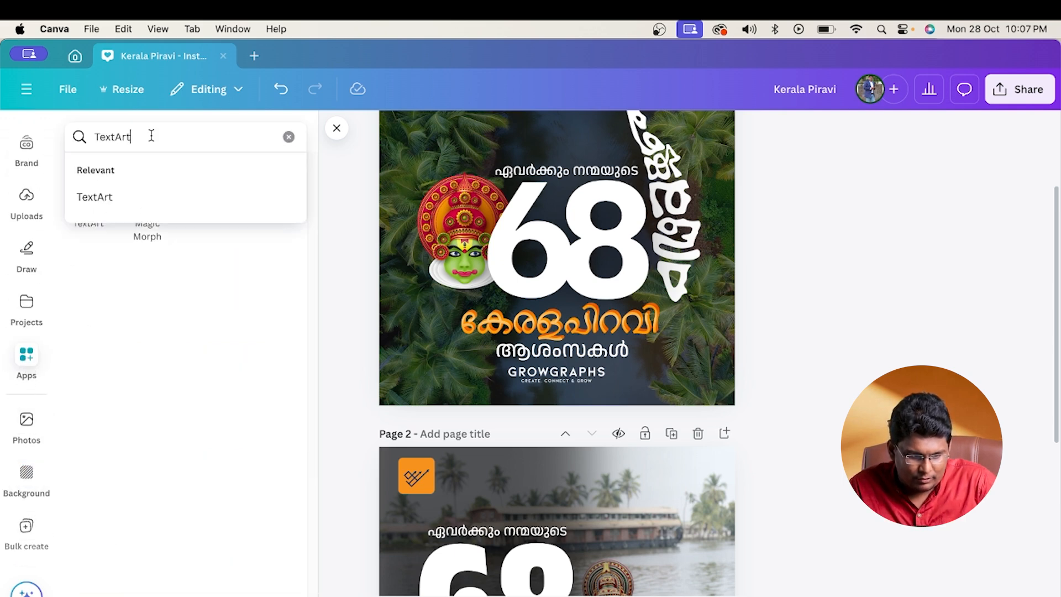
pyautogui.doubleClick(150, 136)
pyautogui.scroll(-5, 27, 506)
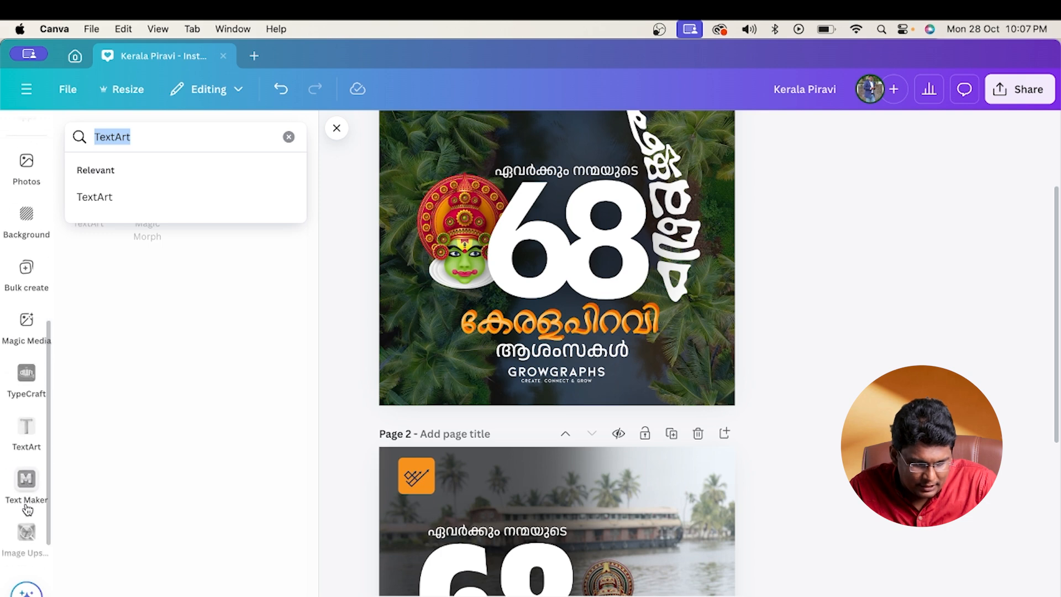
pyautogui.write('te')
pyautogui.click(151, 272)
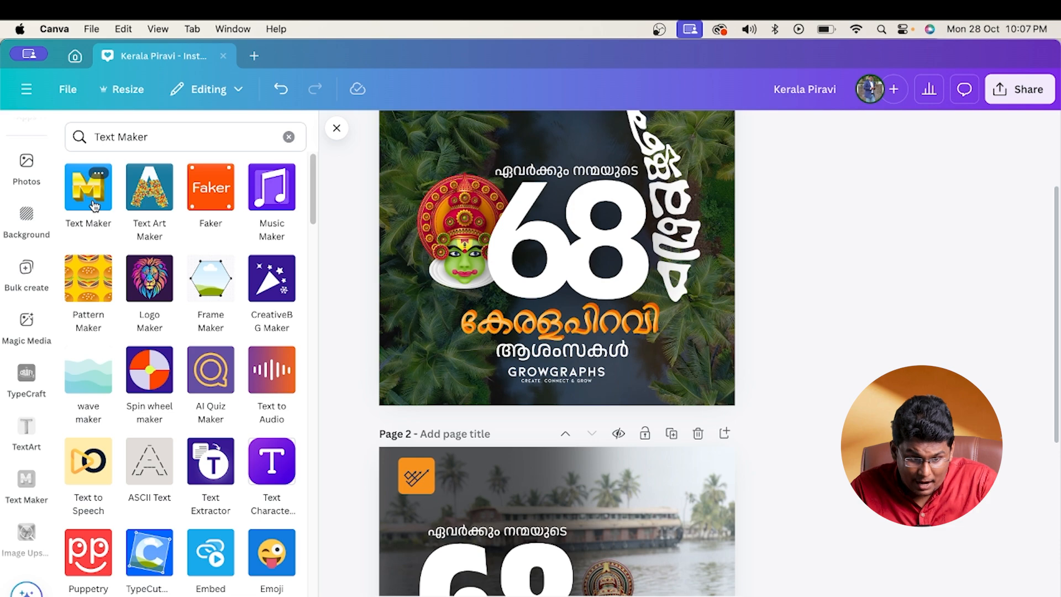
pyautogui.click(88, 188)
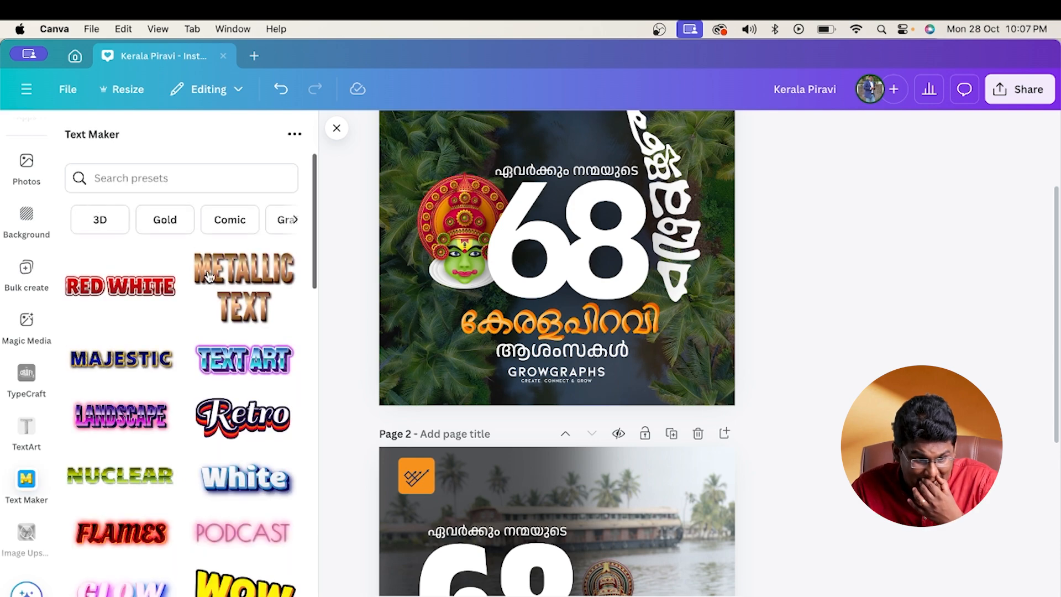
# - Filter the text presets to Gold, choose the HIGHNESS preset and replace its text with കേരളപിറവി
pyautogui.click(165, 220)
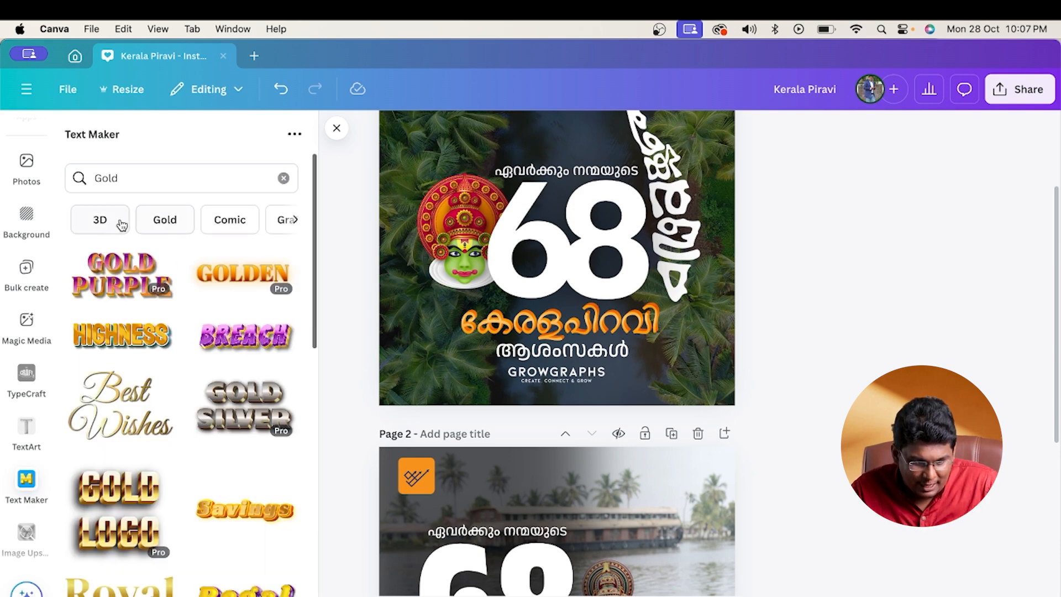
pyautogui.click(127, 344)
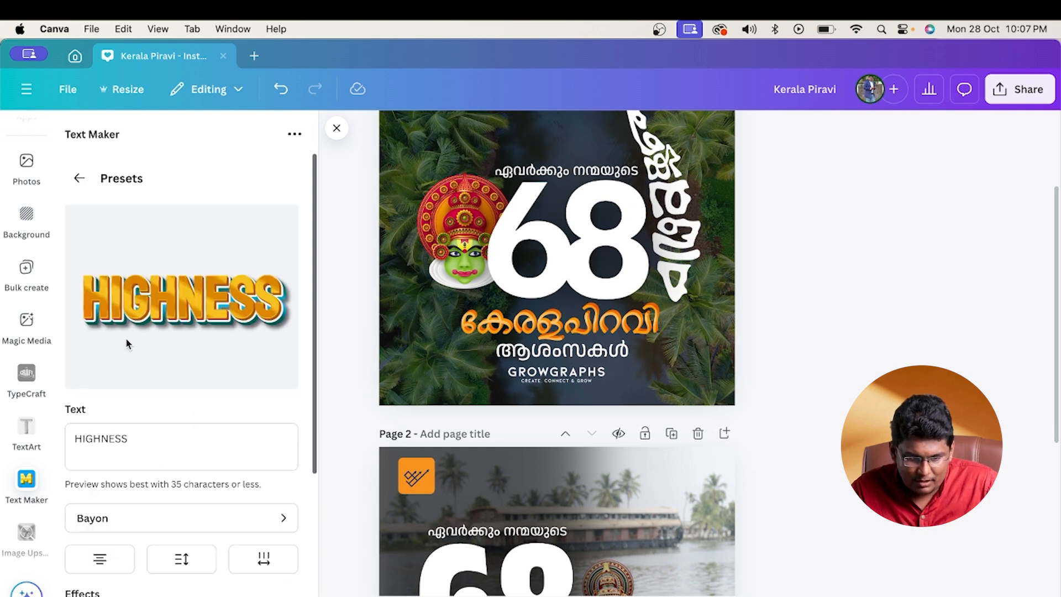
pyautogui.click(166, 426)
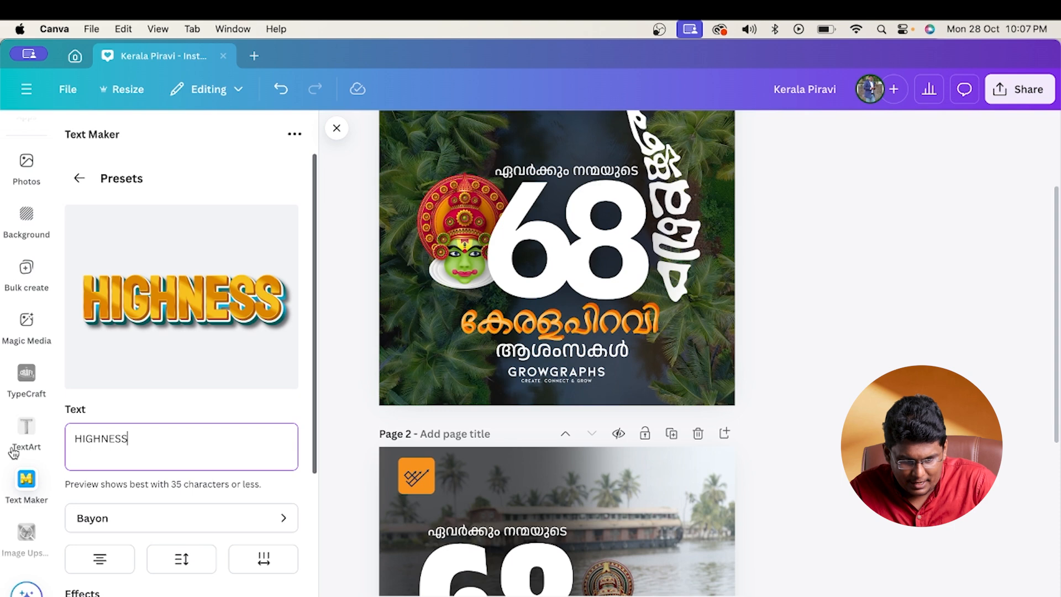
pyautogui.press('super+a')
pyautogui.press('super+v')
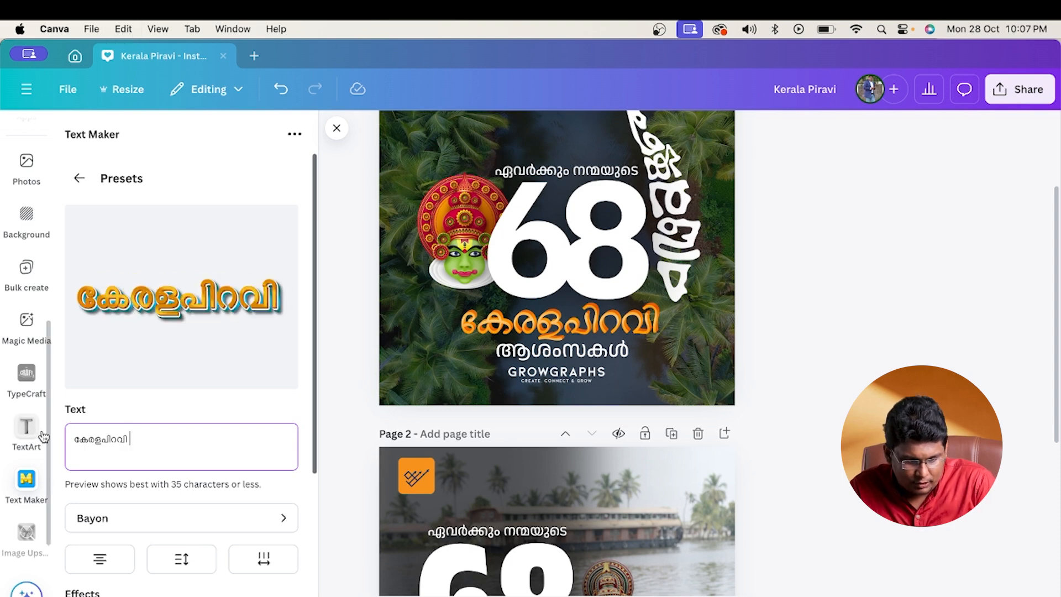
# - Switch കേരളപിറവി to the gold preset that uses Great Vibes and set its font to Anek Malayalam
pyautogui.click(79, 178)
pyautogui.scroll(-5, 225, 472)
pyautogui.click(247, 441)
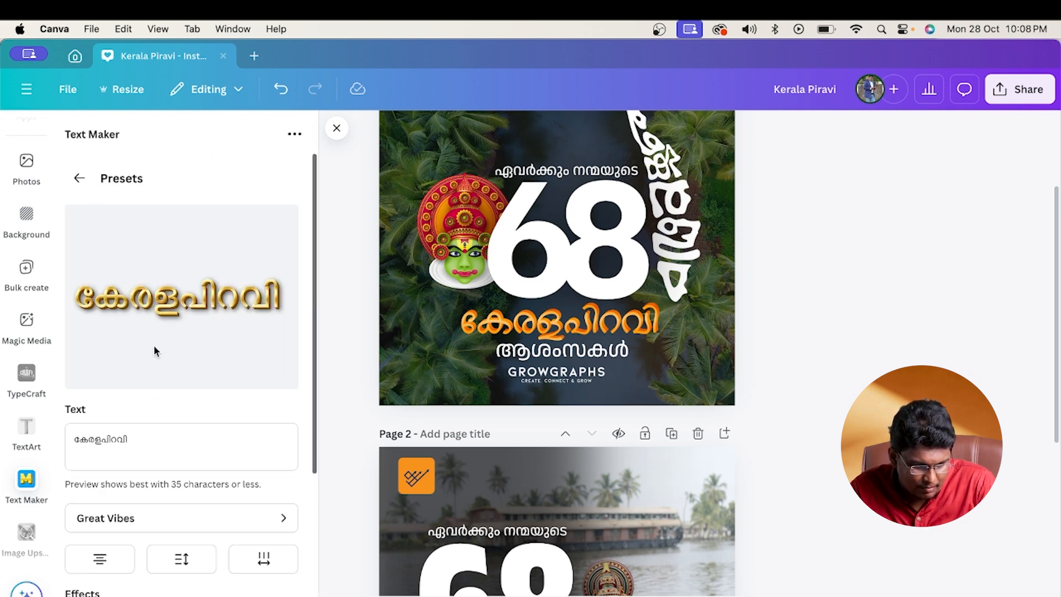
pyautogui.click(203, 525)
pyautogui.click(155, 224)
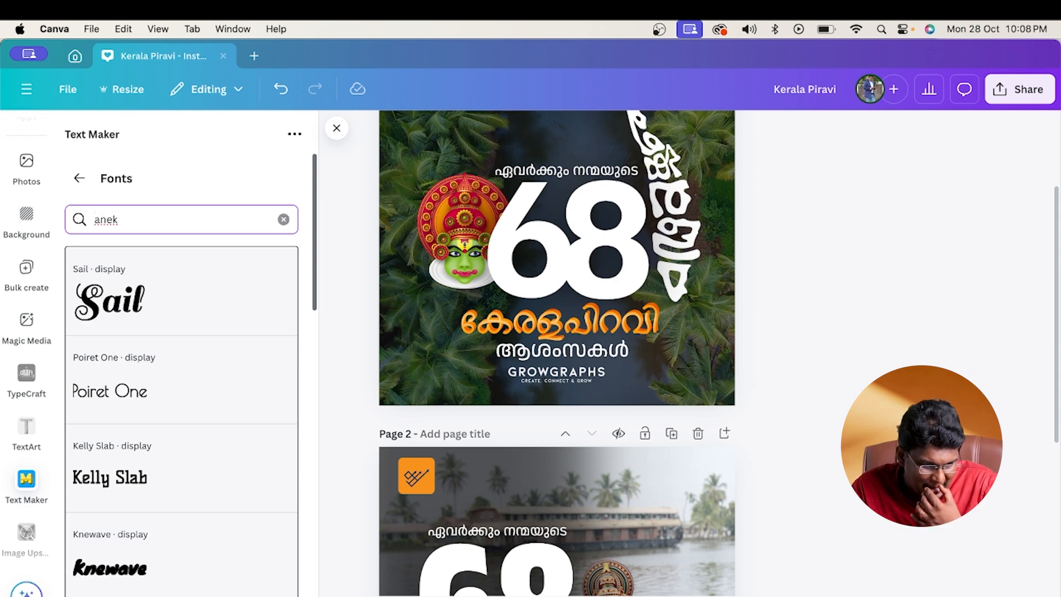
pyautogui.scroll(-10, 232, 354)
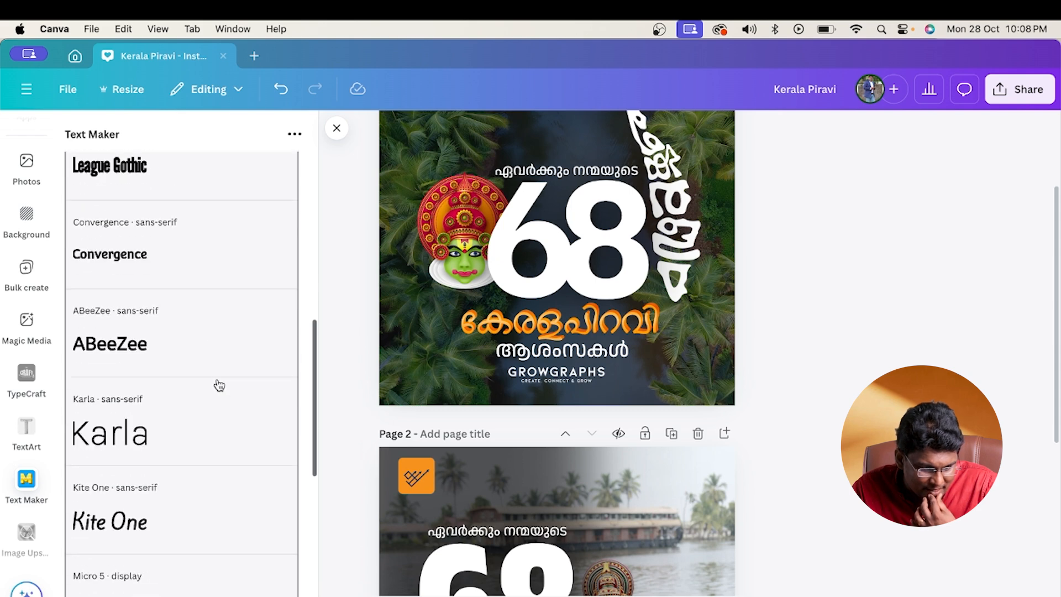
pyautogui.scroll(-4, 220, 385)
pyautogui.write('anek')
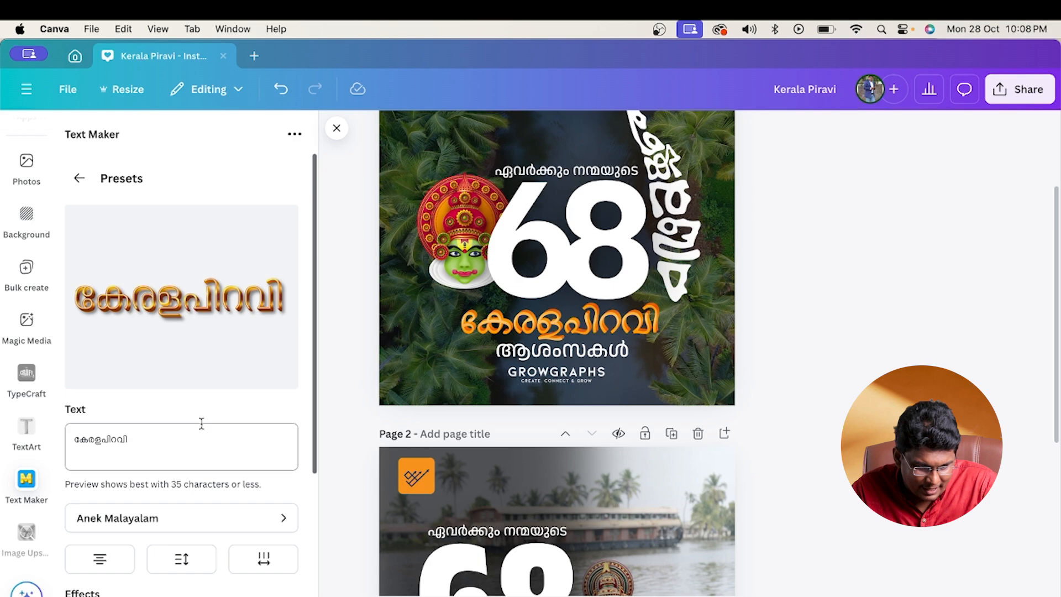
# - Add the gold കേരളപിറവി text art to the design at Medium quality
pyautogui.scroll(-5, 202, 425)
pyautogui.click(177, 572)
pyautogui.click(177, 290)
# - Move the gold കേരളപിറവി art to page 2 between 68 and ആശംസകൾ, delete the yellow text there and enlarge the art to fit
pyautogui.scroll(-1, 546, 396)
pyautogui.moveTo(563, 220); pyautogui.dragTo(552, 478)
pyautogui.scroll(-5, 552, 478)
pyautogui.scroll(1, 554, 481)
pyautogui.moveTo(548, 247); pyautogui.dragTo(489, 447)
pyautogui.click(528, 446)
pyautogui.press('Delete')
pyautogui.moveTo(557, 453); pyautogui.dragTo(584, 472)
pyautogui.click(664, 429)
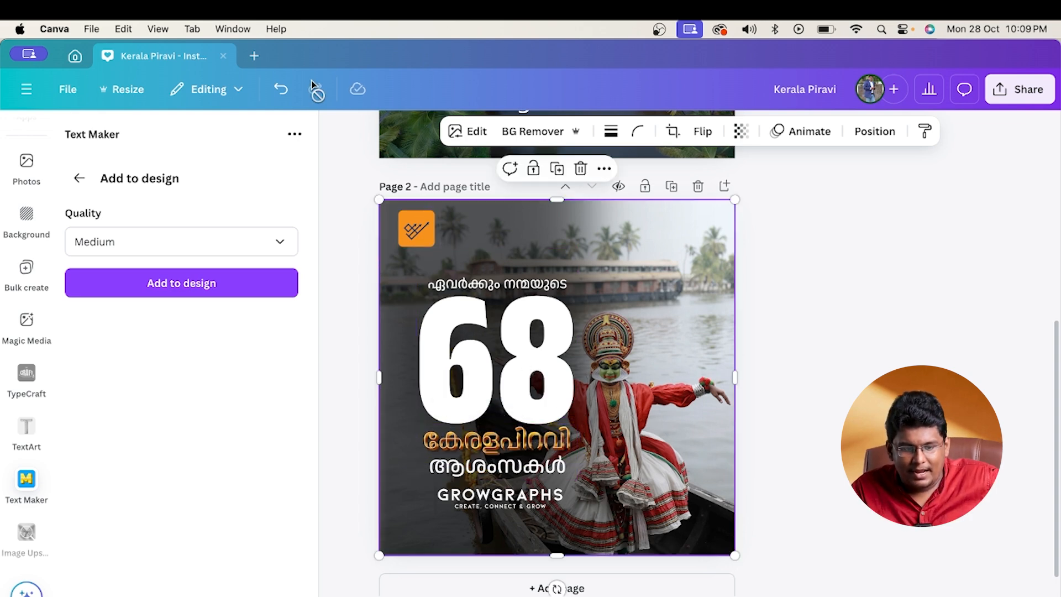
# - Undo the gold text art changes on page 2 back to the yellow കേരളപിറവി text
pyautogui.click(281, 88)
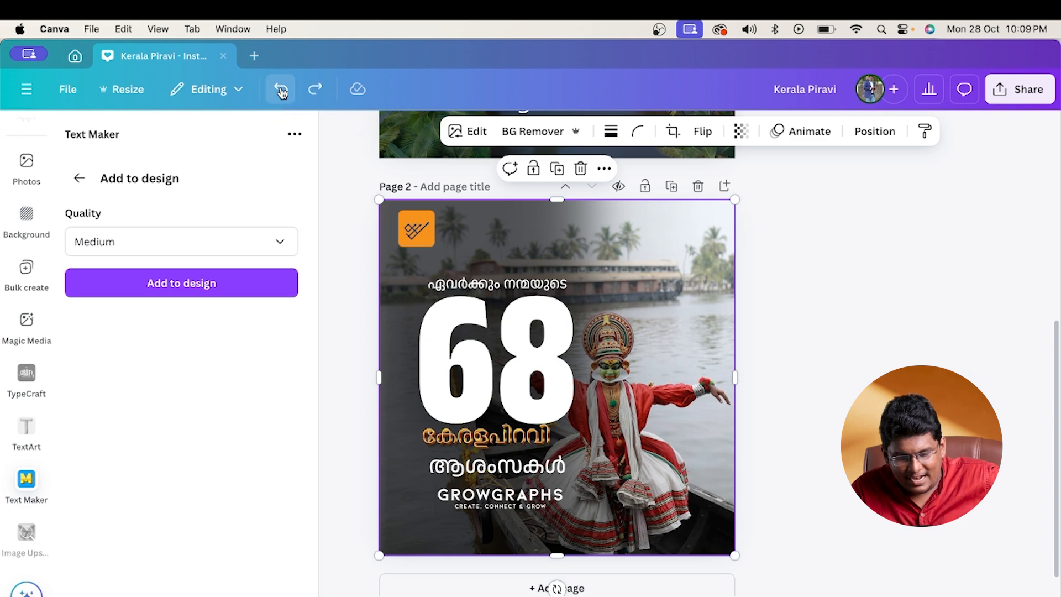
pyautogui.click(282, 90)
pyautogui.click(281, 90)
pyautogui.click(280, 90)
pyautogui.click(280, 90)
pyautogui.press('Escape')
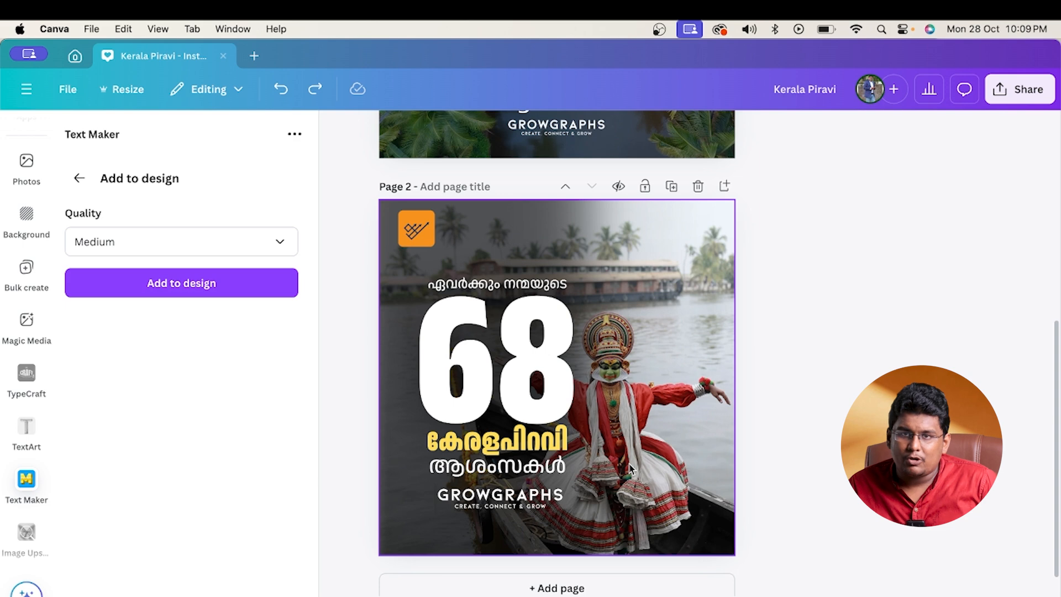